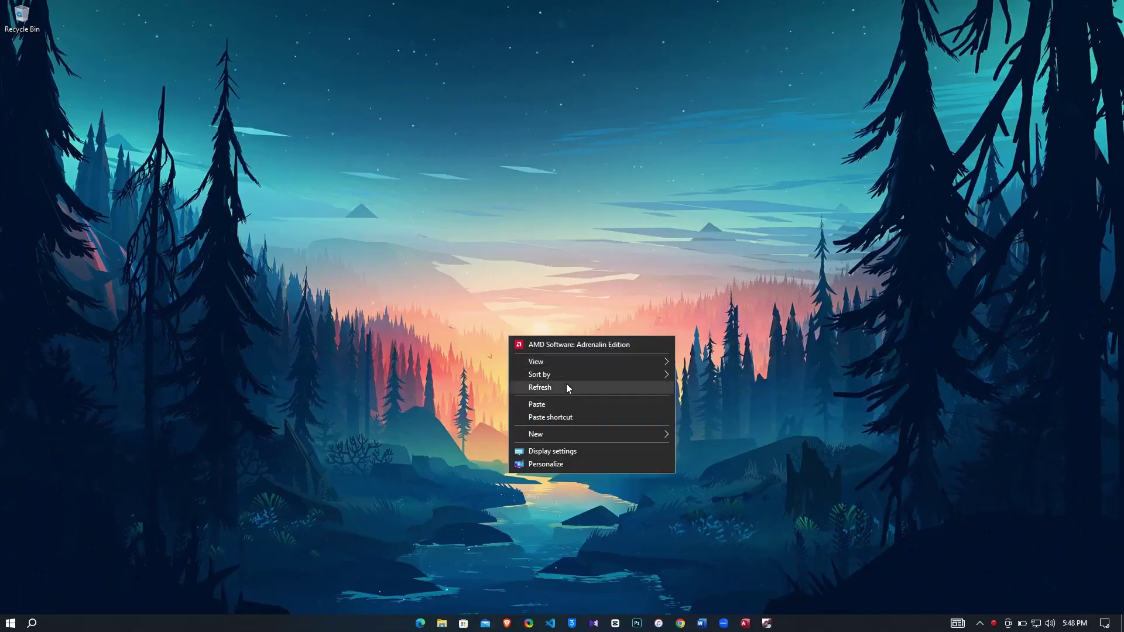
# - Refresh the desktop repeatedly through its right-click menu, then dismiss the menu
pyautogui.click(566, 384)
pyautogui.rightClick(567, 384)
pyautogui.click(619, 433)
pyautogui.rightClick(619, 434)
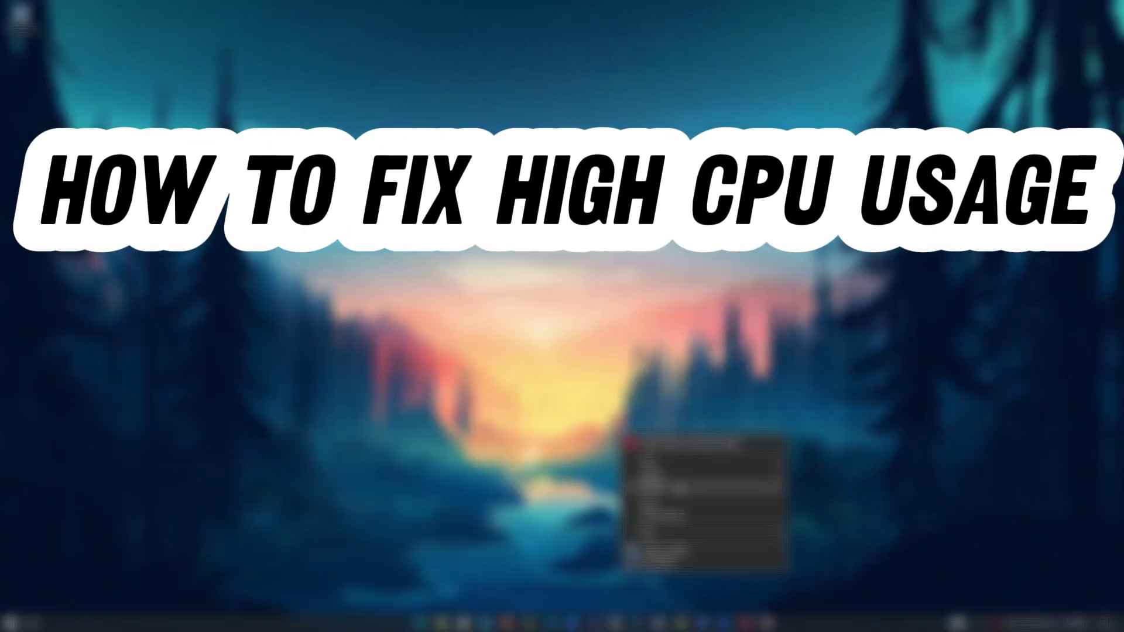
pyautogui.click(497, 210)
pyautogui.rightClick(498, 211)
pyautogui.click(567, 249)
pyautogui.rightClick(567, 248)
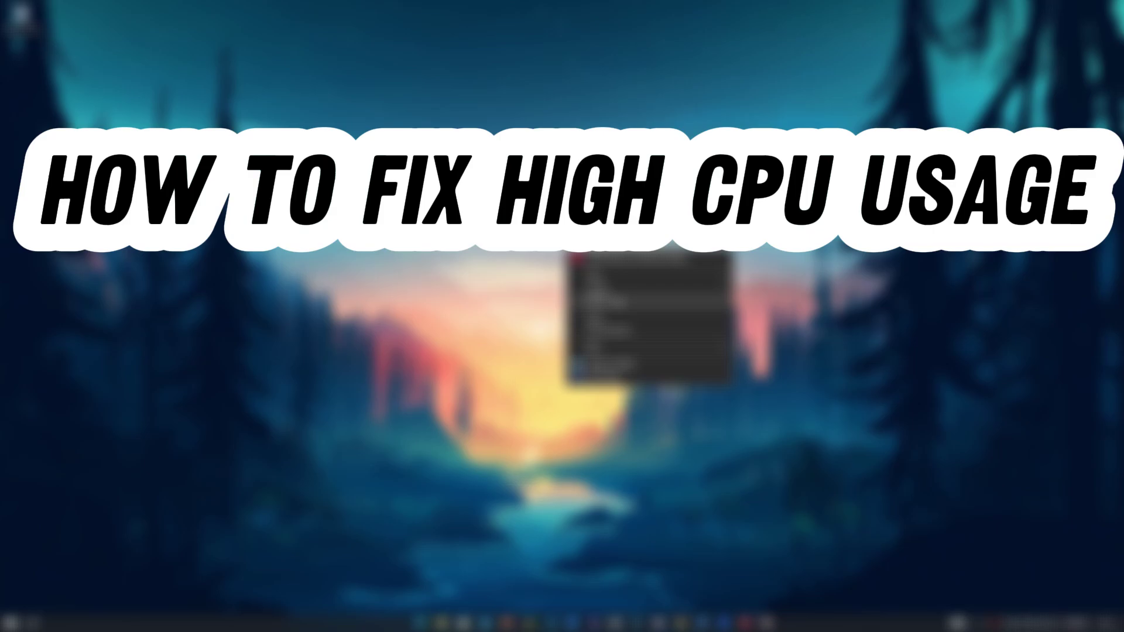
pyautogui.click(618, 296)
pyautogui.rightClick(617, 296)
pyautogui.click(668, 348)
pyautogui.rightClick(668, 349)
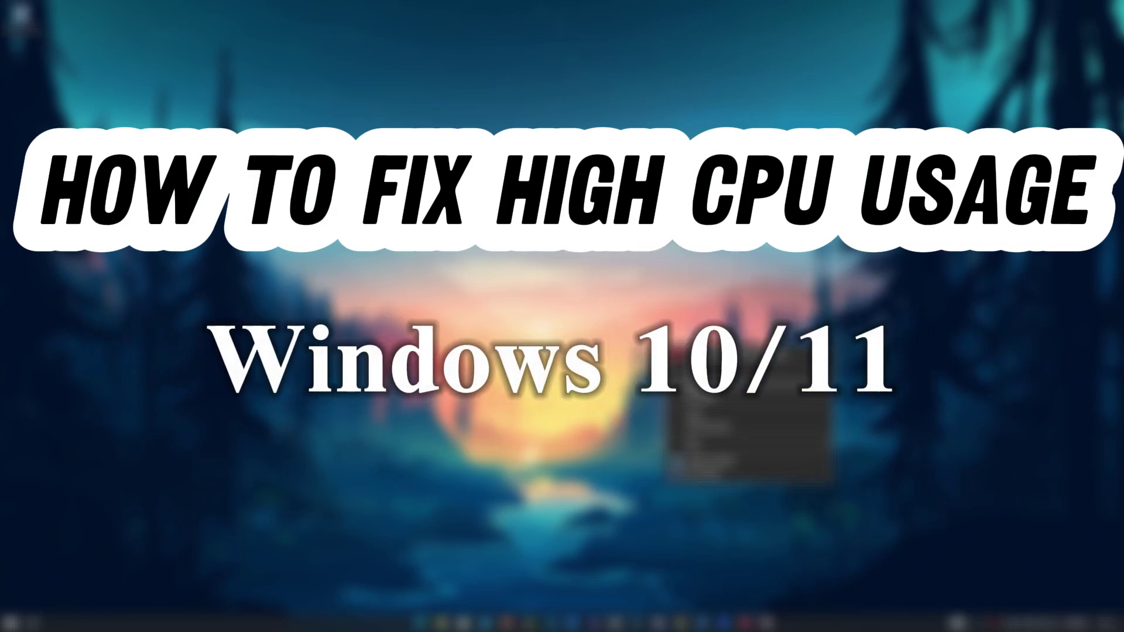
pyautogui.click(722, 399)
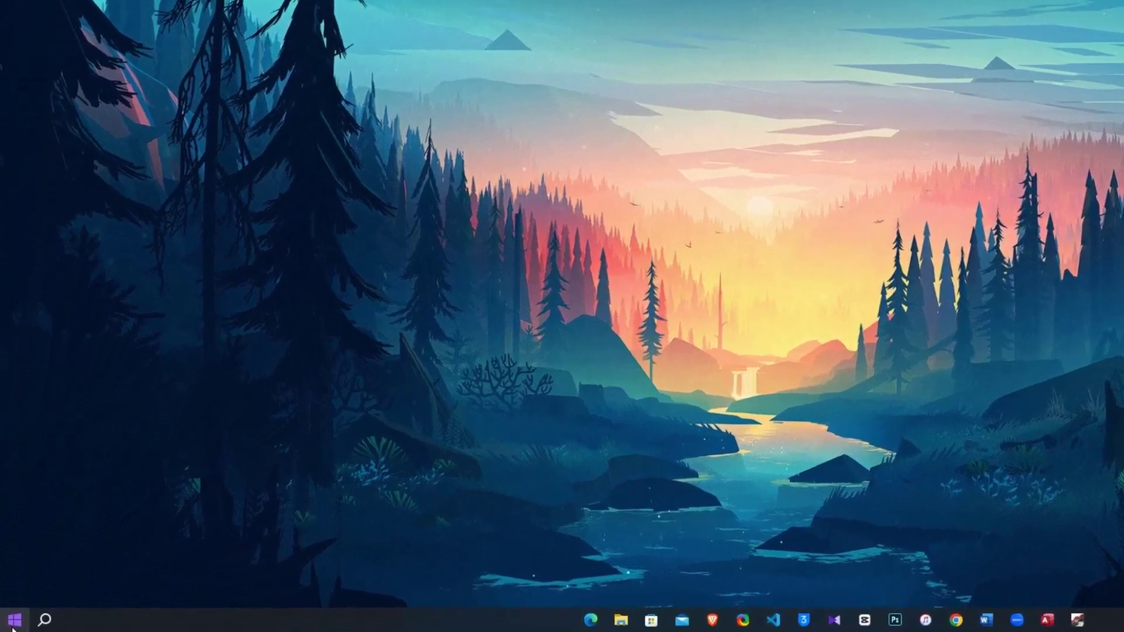
# - Run msconfig from the Run dialog opened via the Start button's power-user menu
pyautogui.rightClick(11, 623)
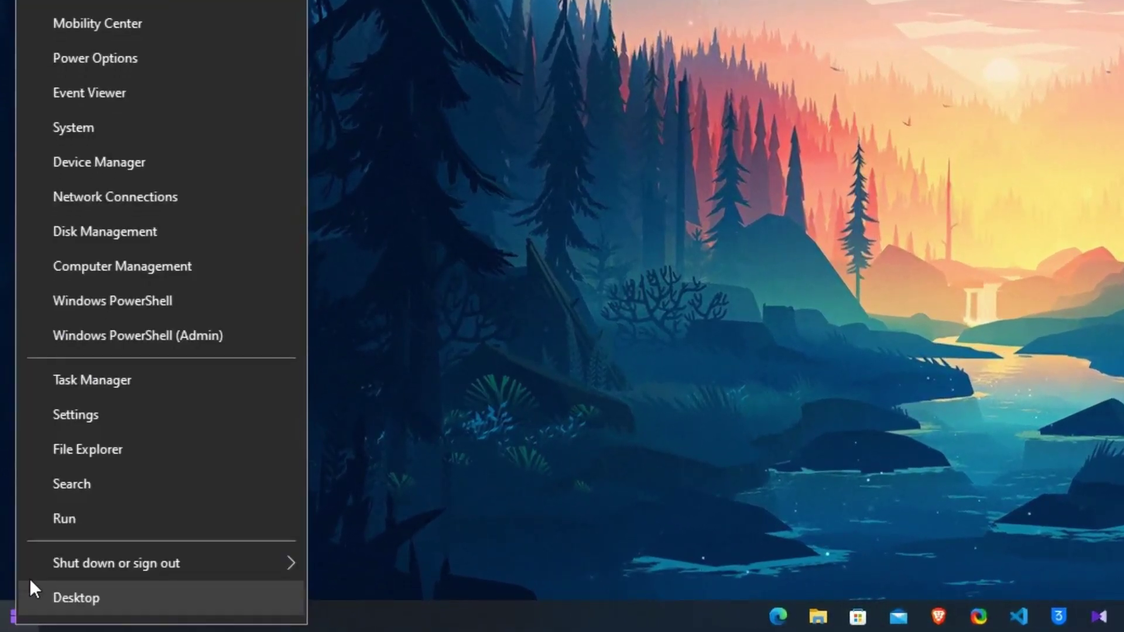
pyautogui.click(58, 524)
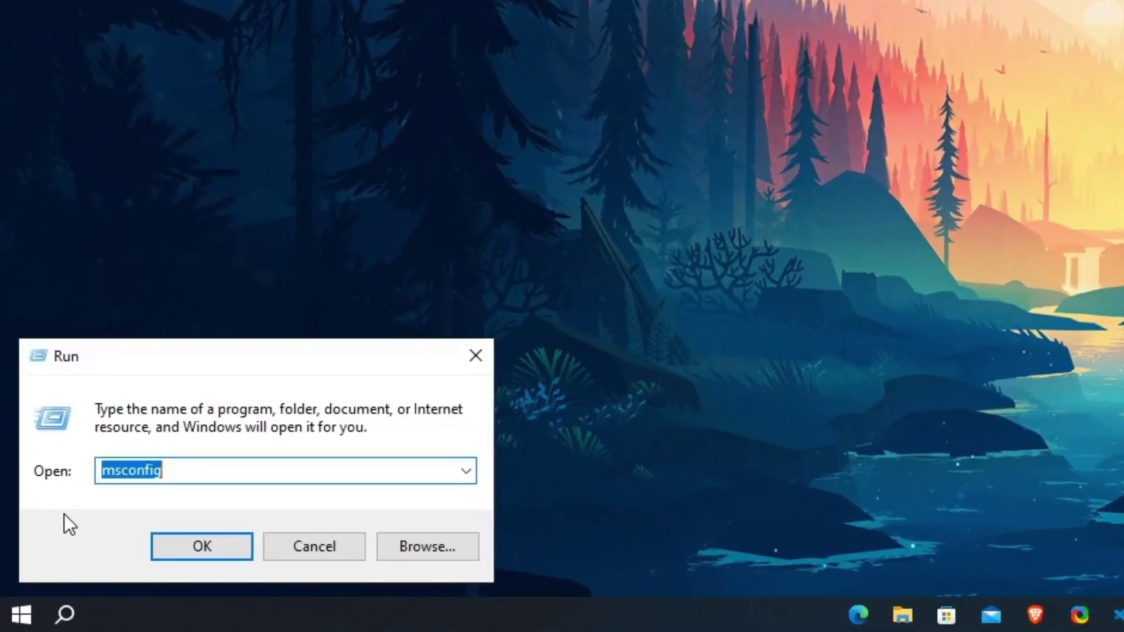
pyautogui.press('BackSpace')
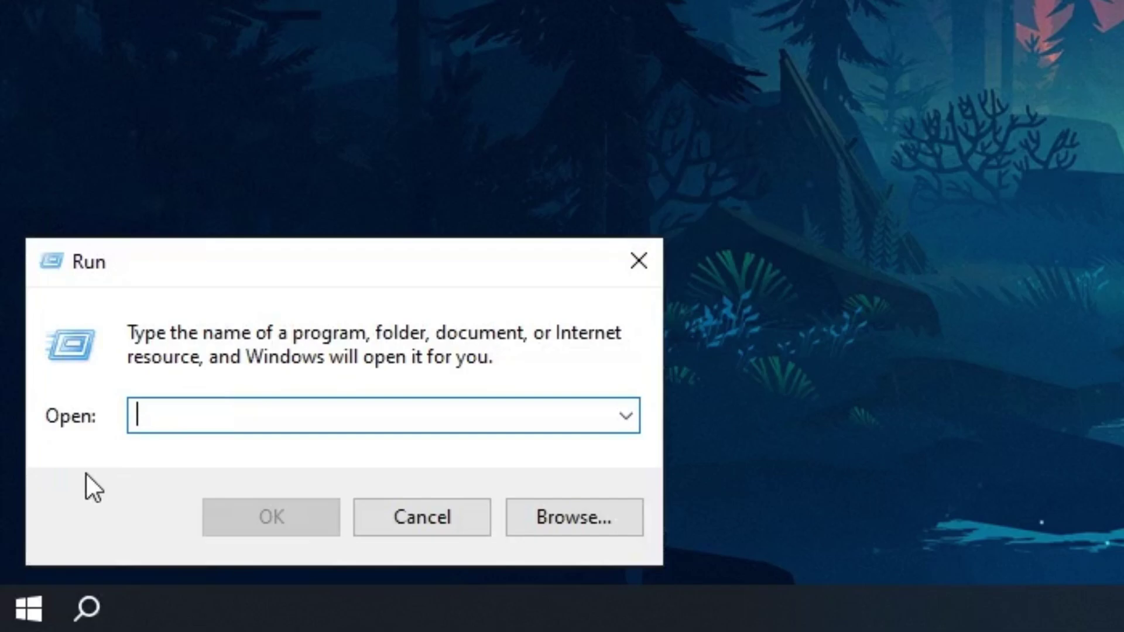
pyautogui.write('ms')
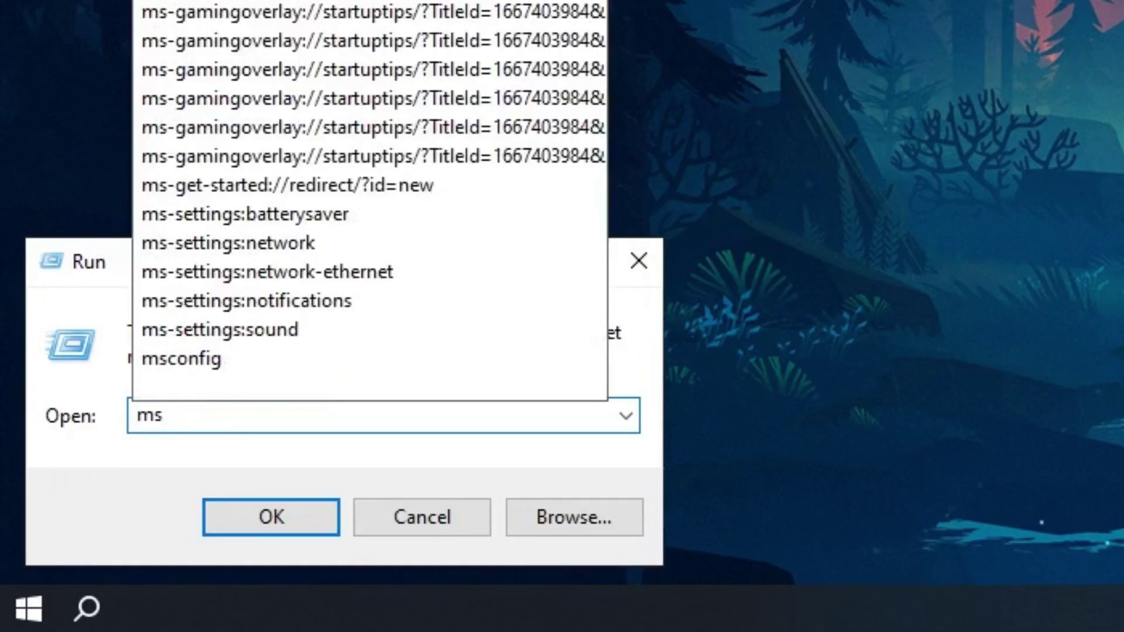
pyautogui.write('config')
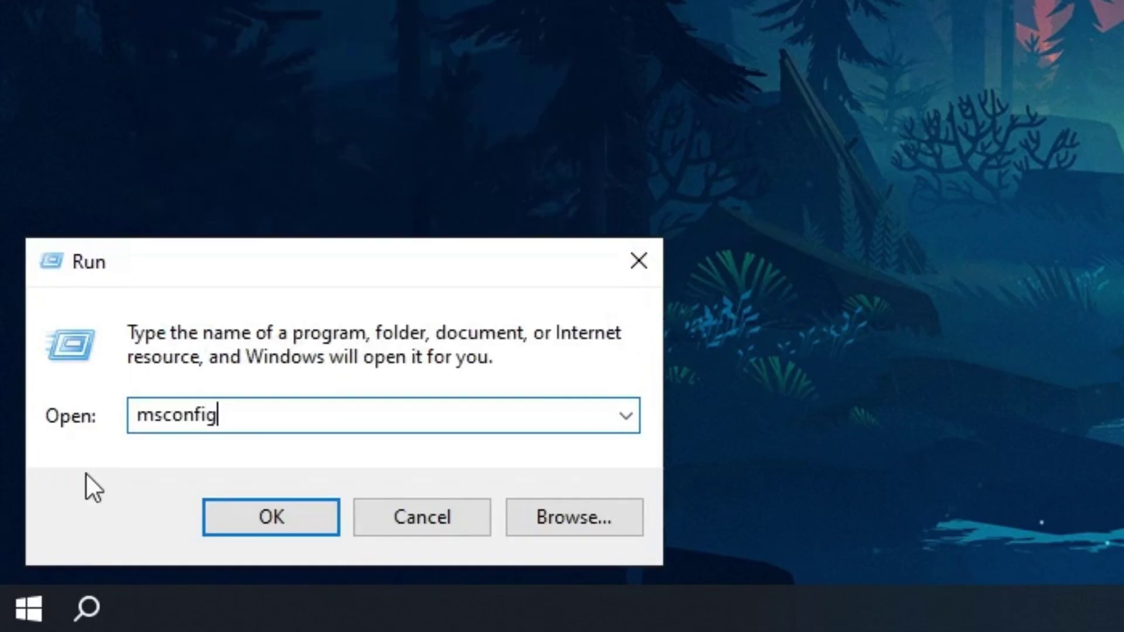
pyautogui.press('Return')
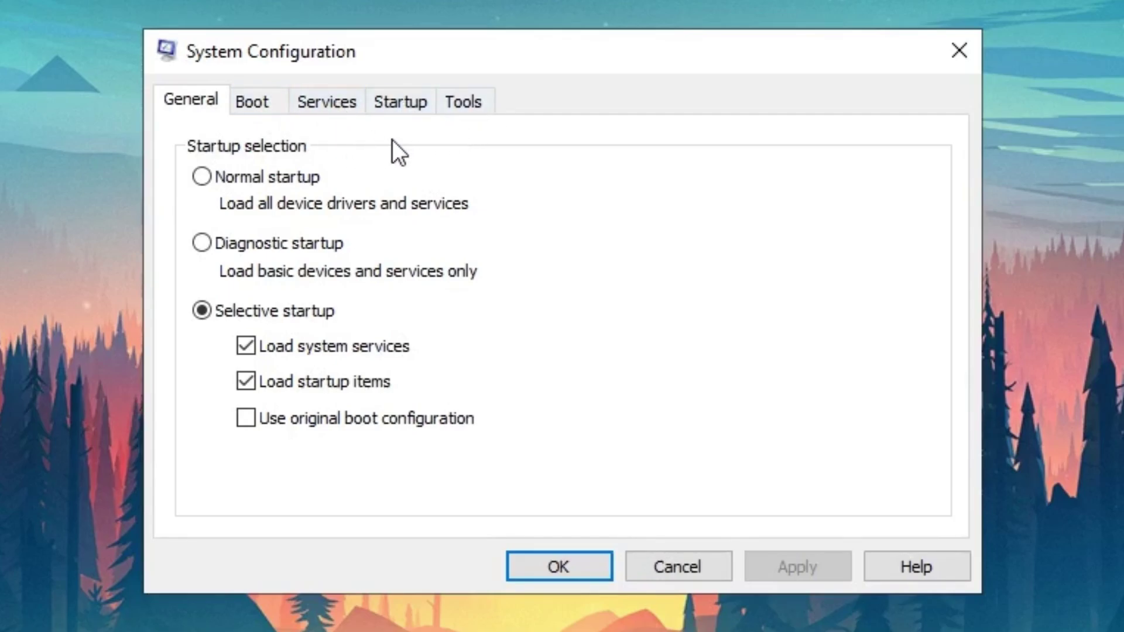
# - Open Advanced options on the Boot tab of System Configuration
pyautogui.click(269, 105)
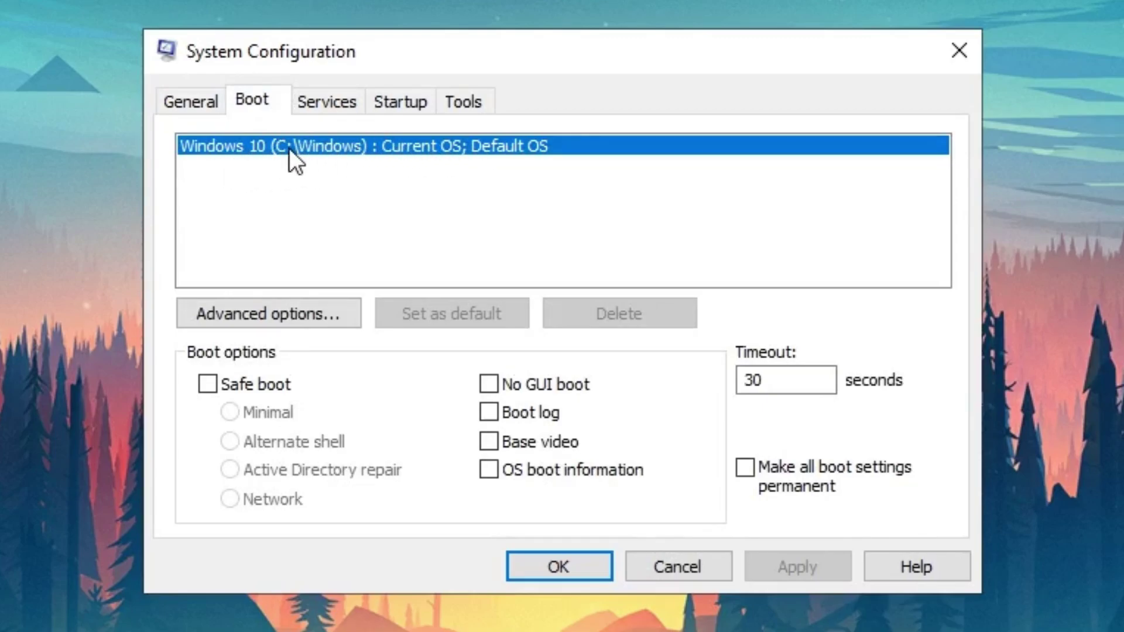
pyautogui.click(287, 313)
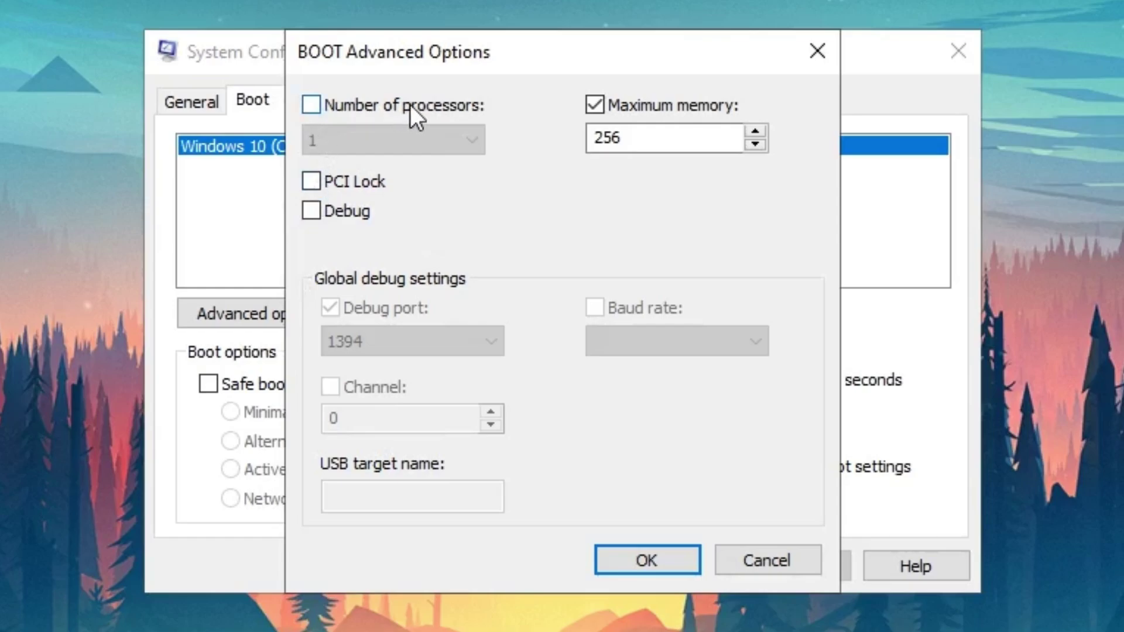
# - Enable Number of processors at 4, apply the change and close System Configuration
pyautogui.click(311, 104)
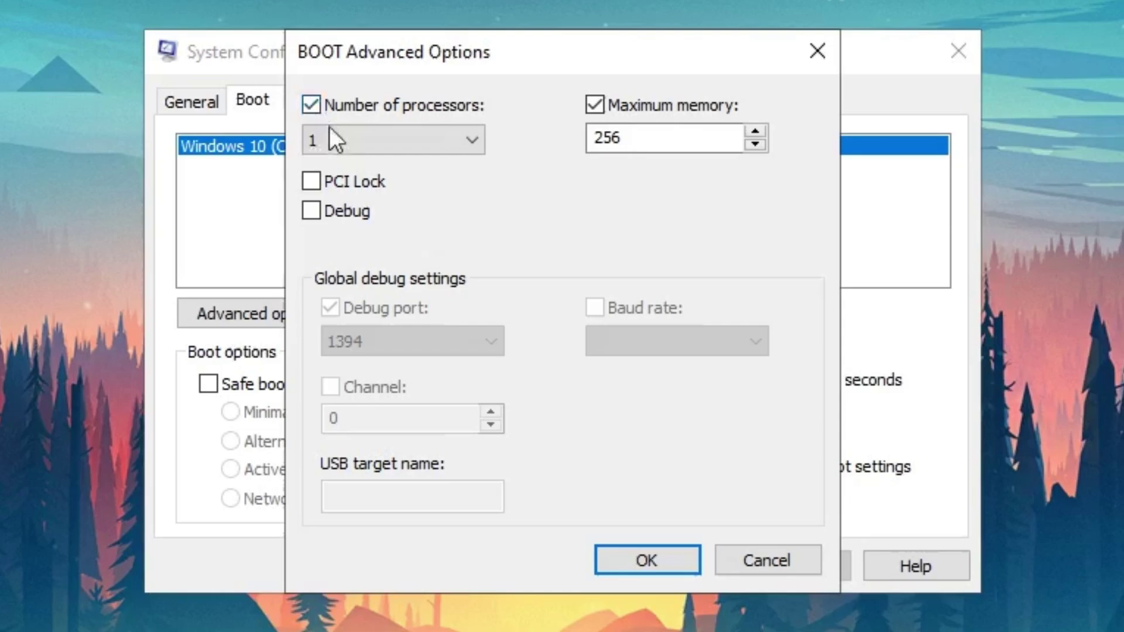
pyautogui.click(410, 142)
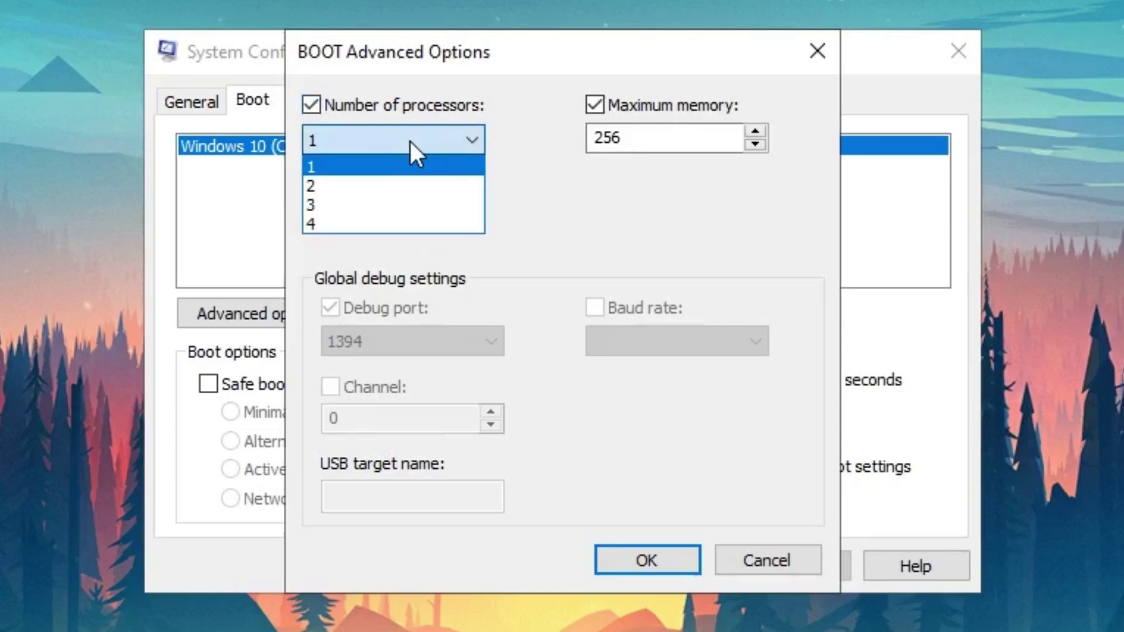
pyautogui.click(398, 220)
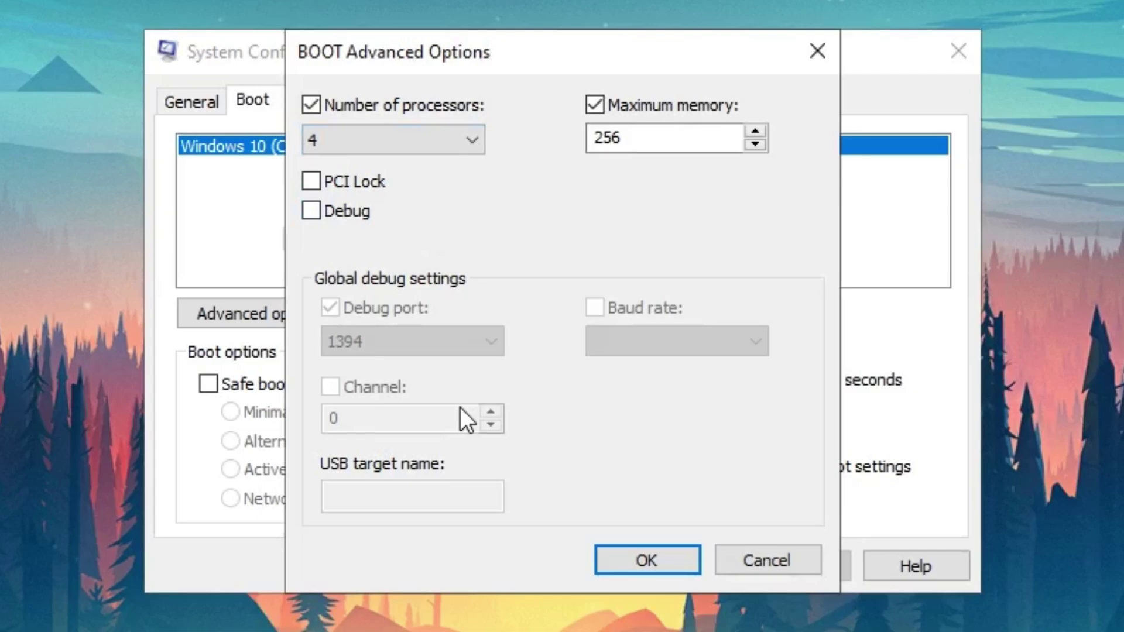
pyautogui.click(637, 553)
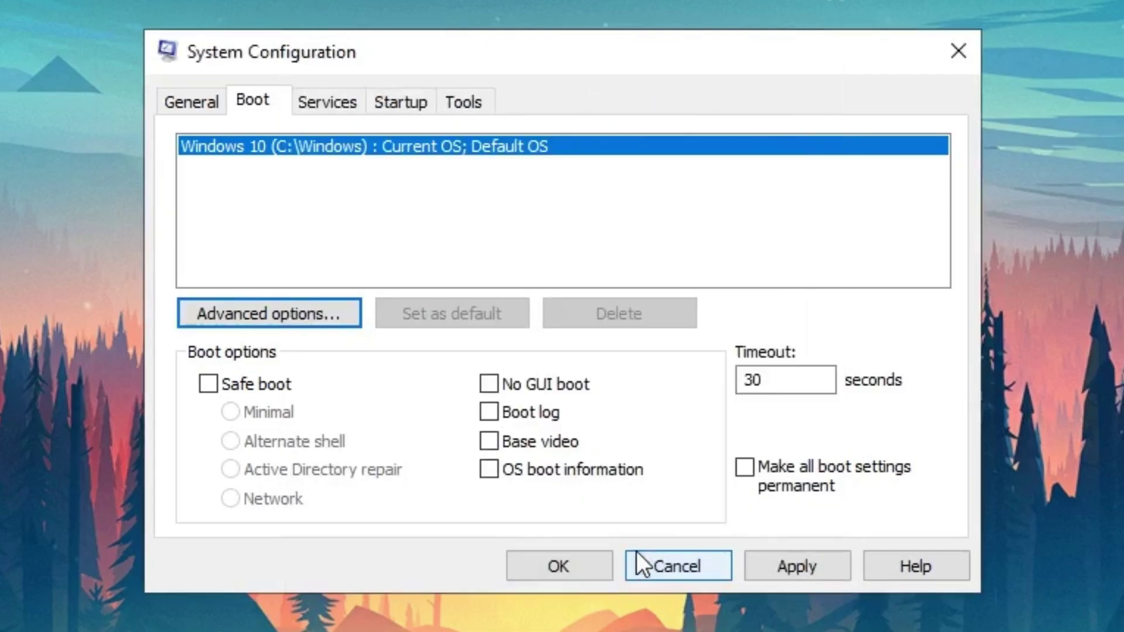
pyautogui.click(791, 564)
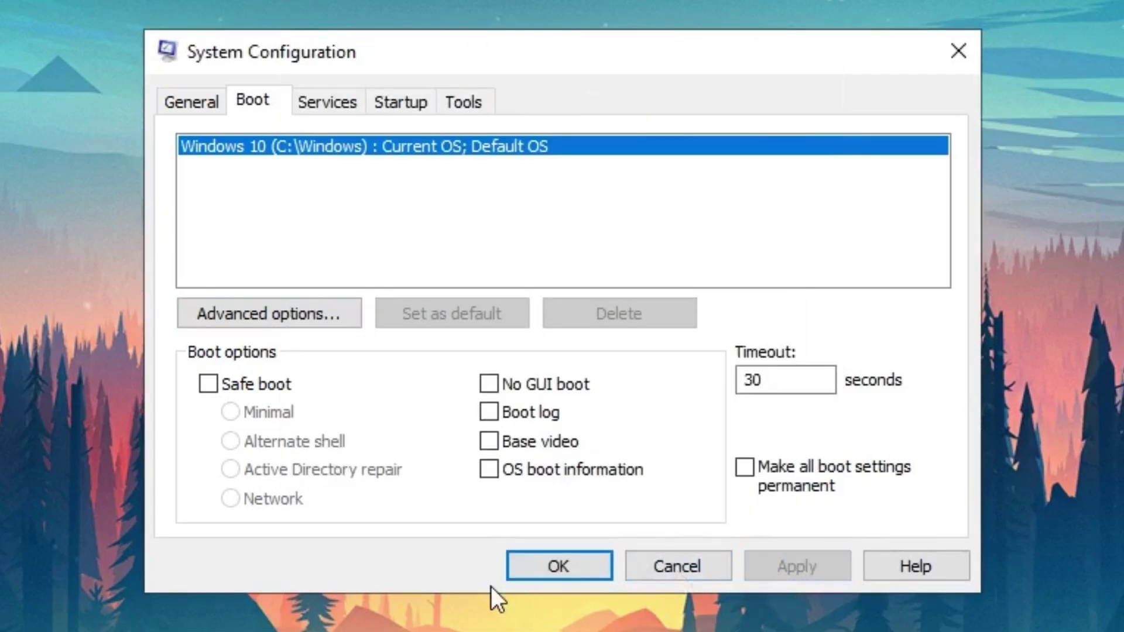
pyautogui.click(535, 564)
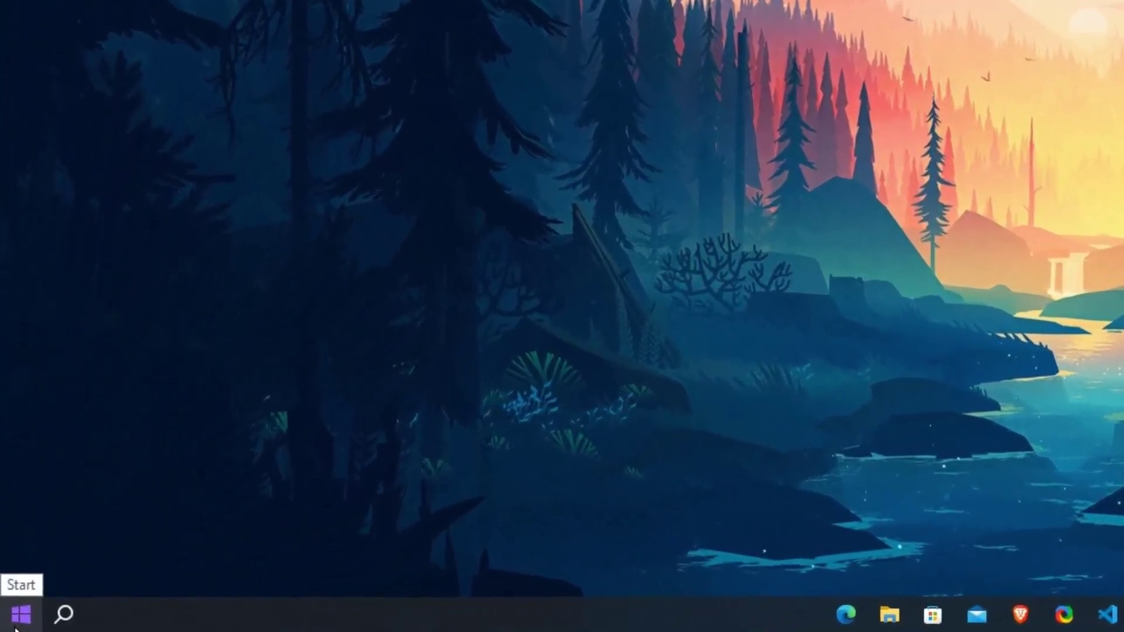
# - Launch Task Manager from the Start button's power-user menu
pyautogui.rightClick(18, 620)
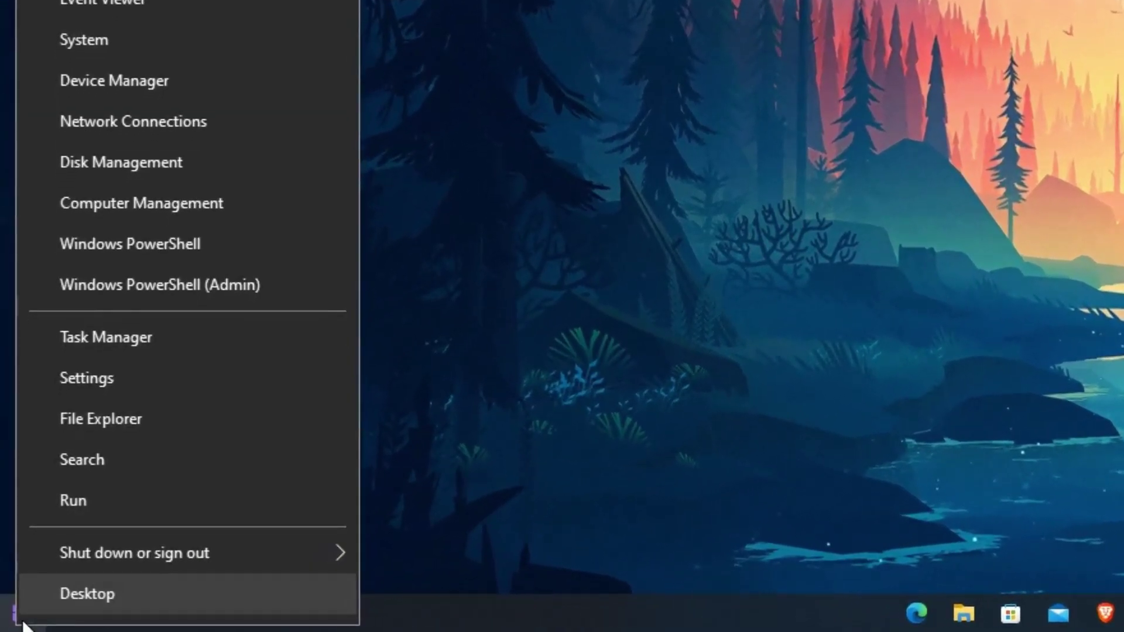
pyautogui.click(125, 339)
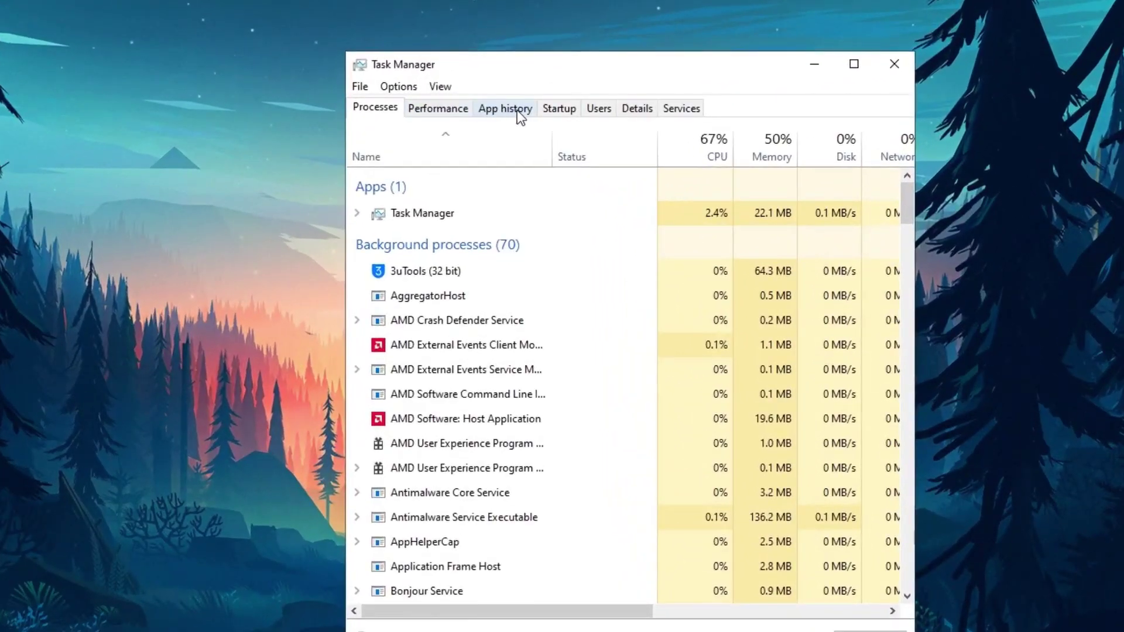
# - On the Startup tab, disable AMDNoiseSuppression, BraveSoftware Update, iTunesHelper, Microsoft Defender and Microsoft Edge
pyautogui.click(558, 108)
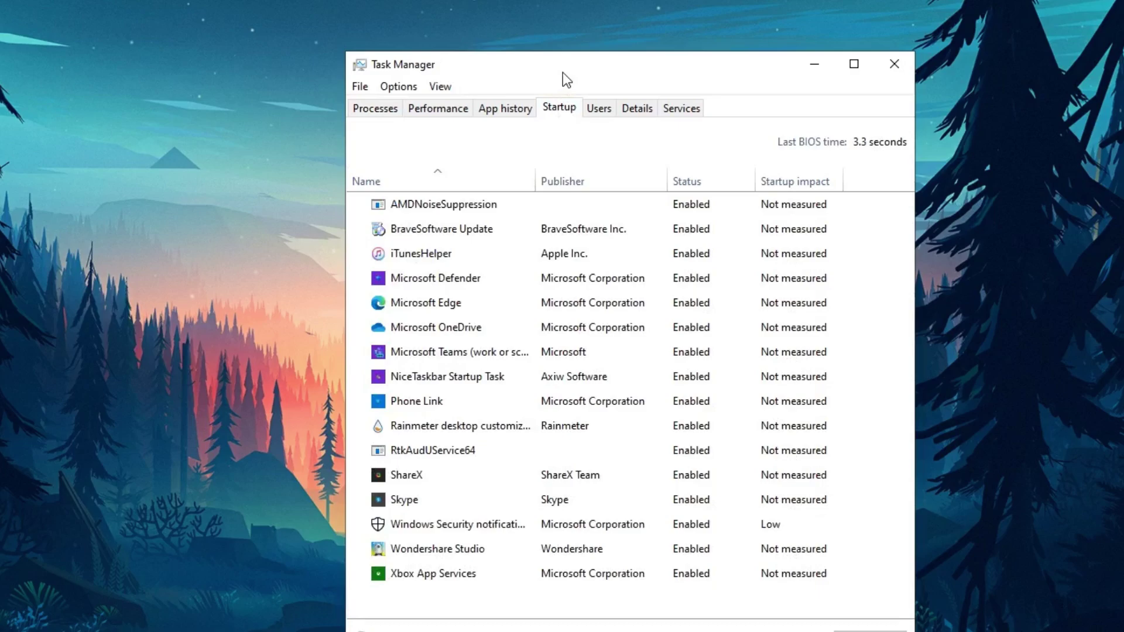
pyautogui.moveTo(564, 72); pyautogui.dragTo(556, 32)
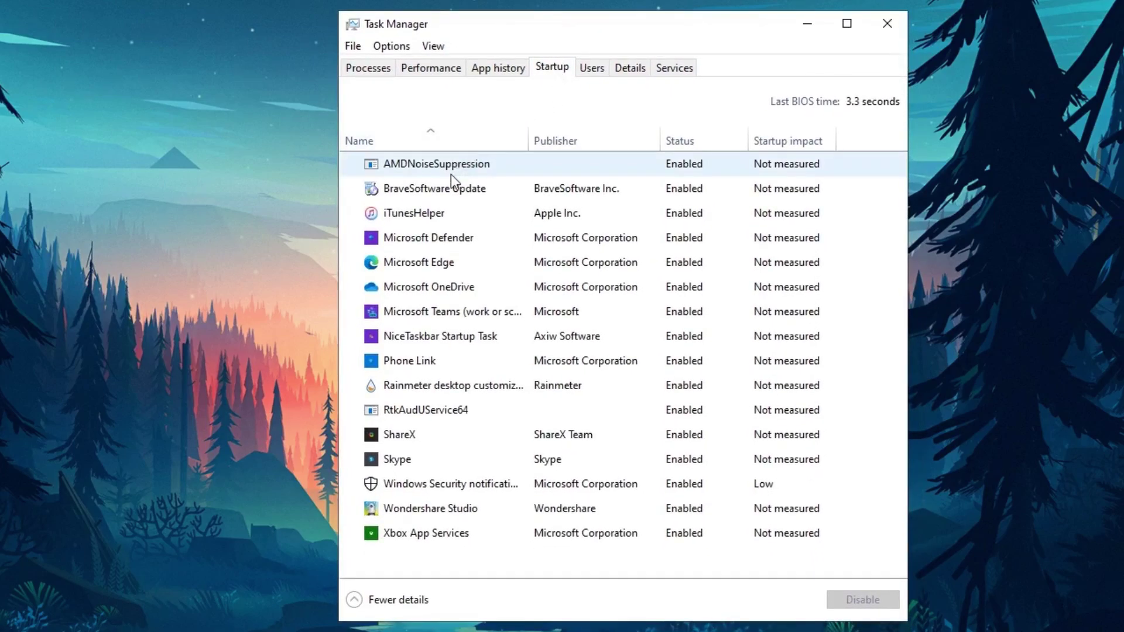
pyautogui.rightClick(409, 166)
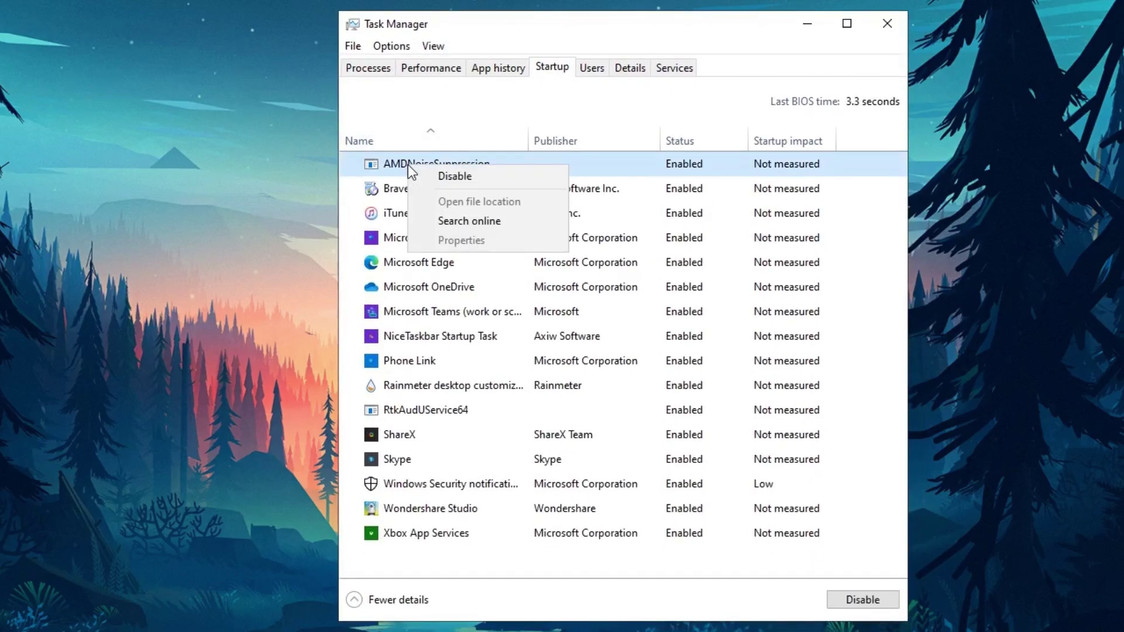
pyautogui.click(483, 178)
pyautogui.rightClick(419, 192)
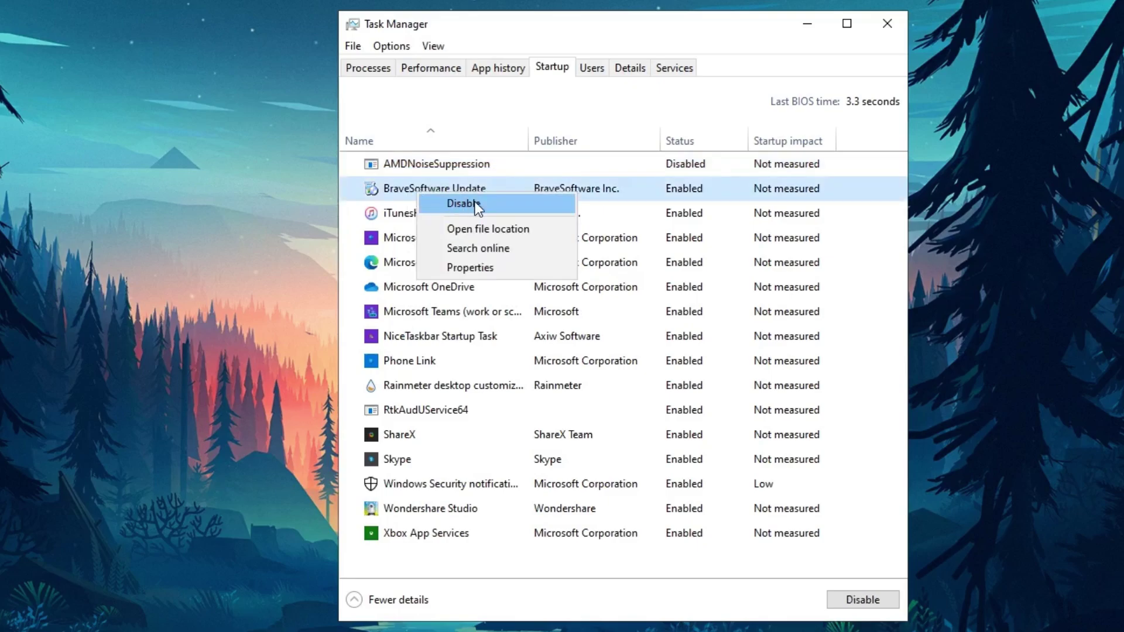
pyautogui.click(475, 201)
pyautogui.rightClick(458, 220)
pyautogui.click(439, 237)
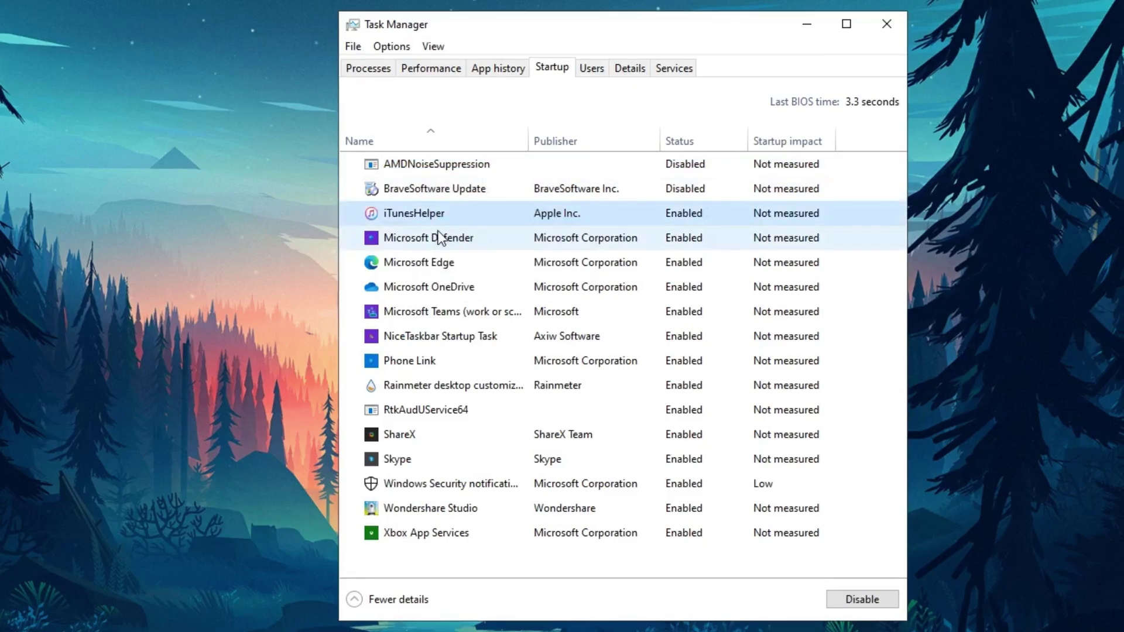
pyautogui.rightClick(433, 232)
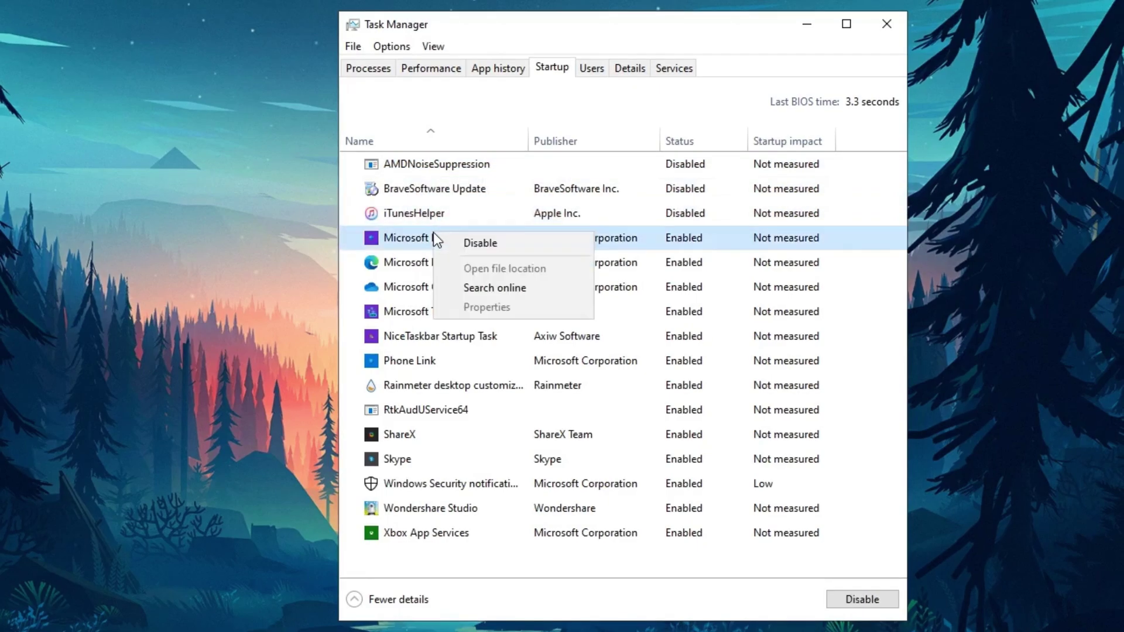
pyautogui.click(502, 244)
pyautogui.rightClick(432, 262)
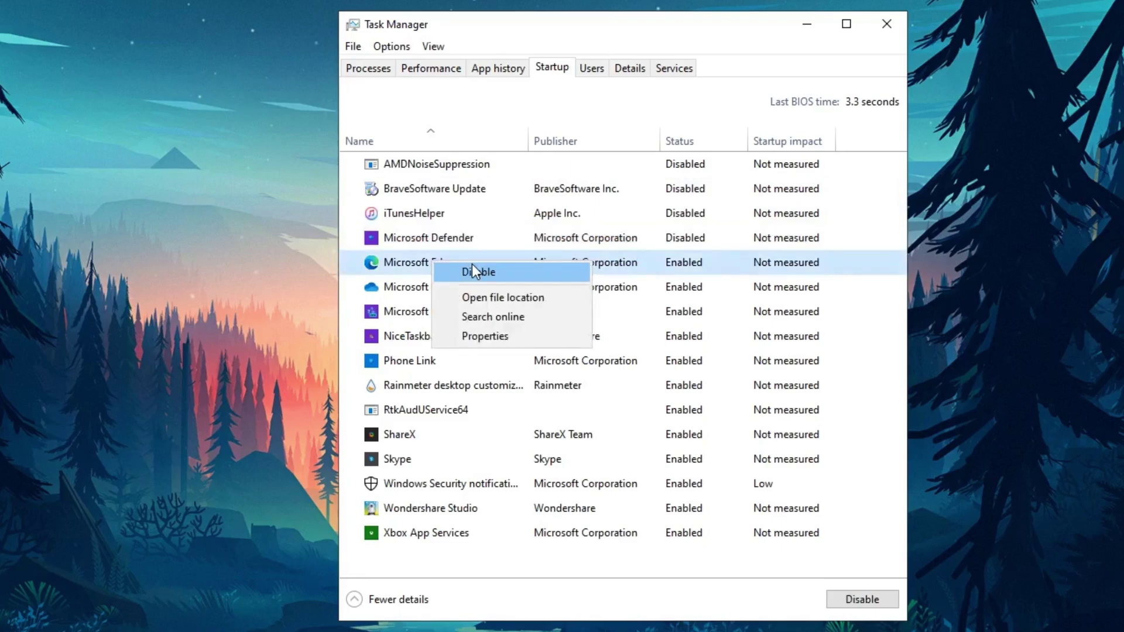
pyautogui.click(472, 266)
# - Disable OneDrive, Microsoft Teams, NiceTaskbar, Phone Link and Rainmeter at startup
pyautogui.rightClick(437, 284)
pyautogui.click(477, 293)
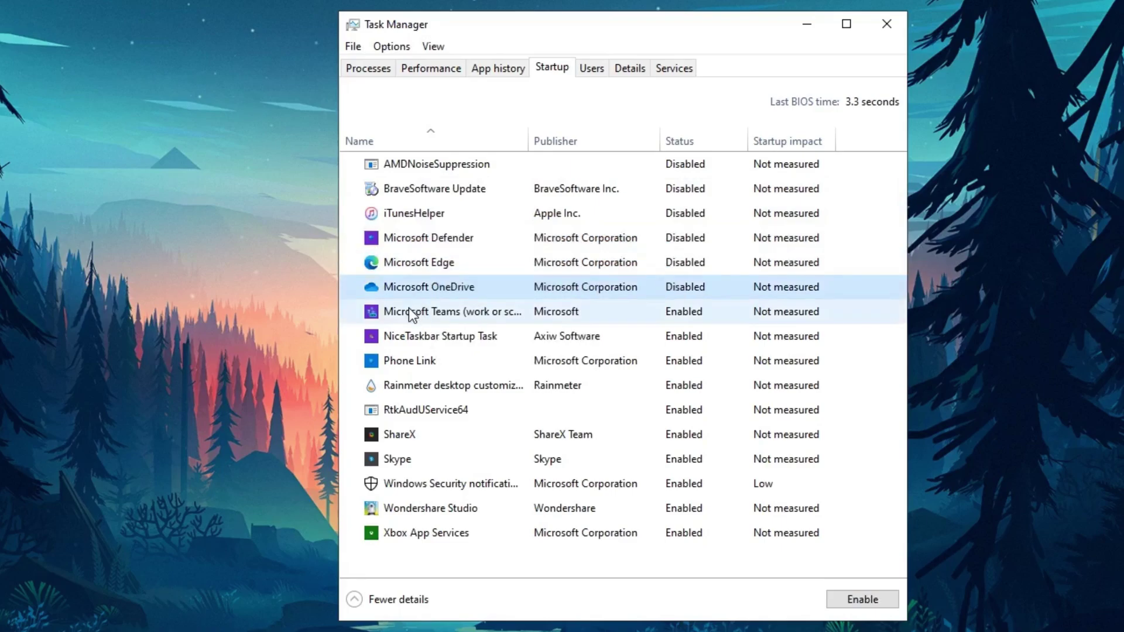
pyautogui.rightClick(408, 308)
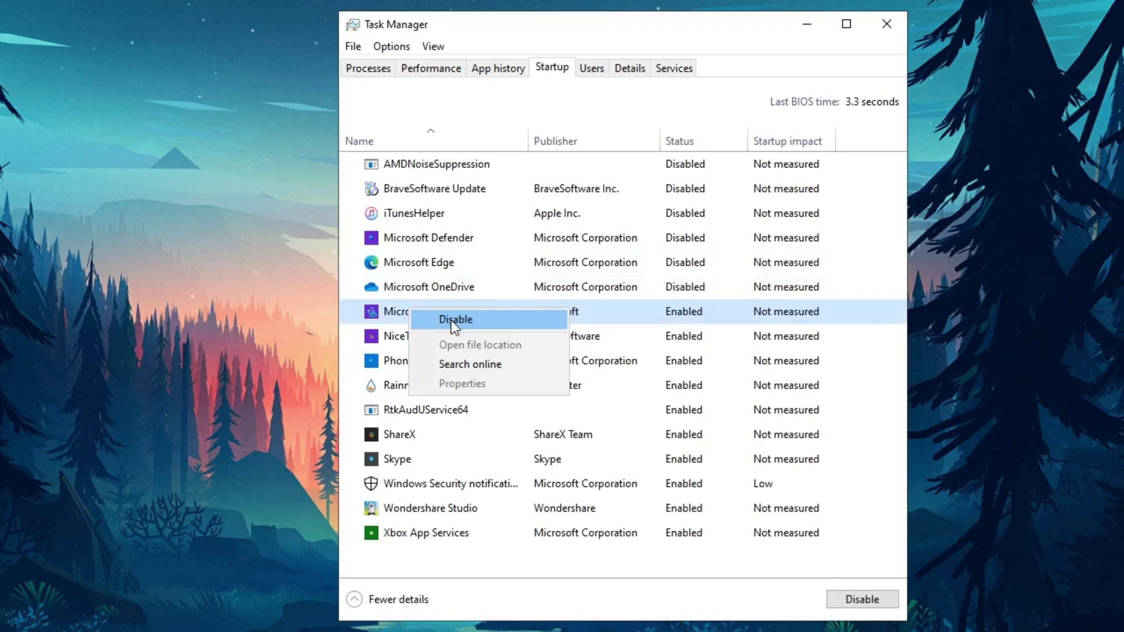
pyautogui.click(451, 321)
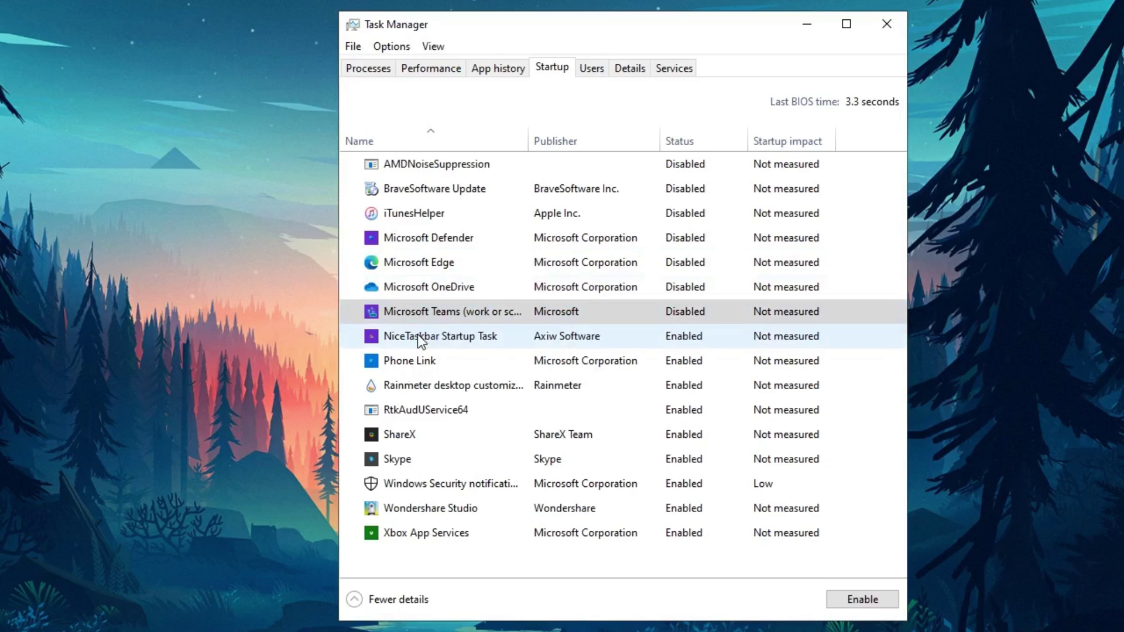
pyautogui.rightClick(417, 336)
pyautogui.click(468, 346)
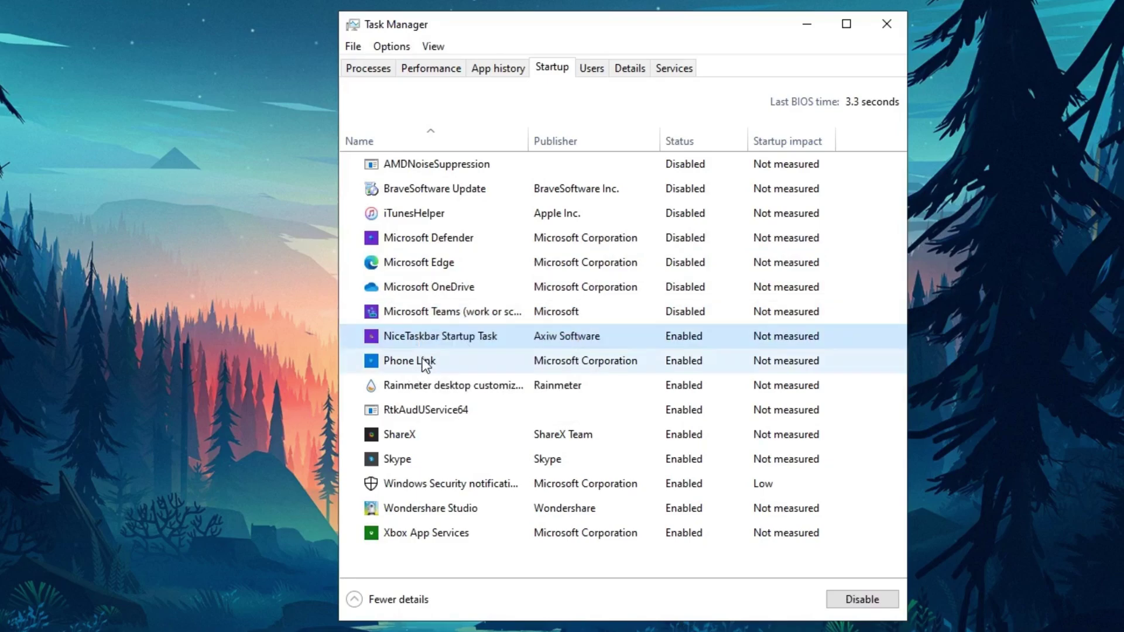
pyautogui.rightClick(377, 359)
pyautogui.click(404, 368)
pyautogui.rightClick(434, 385)
pyautogui.click(462, 395)
# - Disable RtkAudUService64, Skype, Wondershare Studio and Xbox App Services at startup
pyautogui.rightClick(370, 410)
pyautogui.click(443, 413)
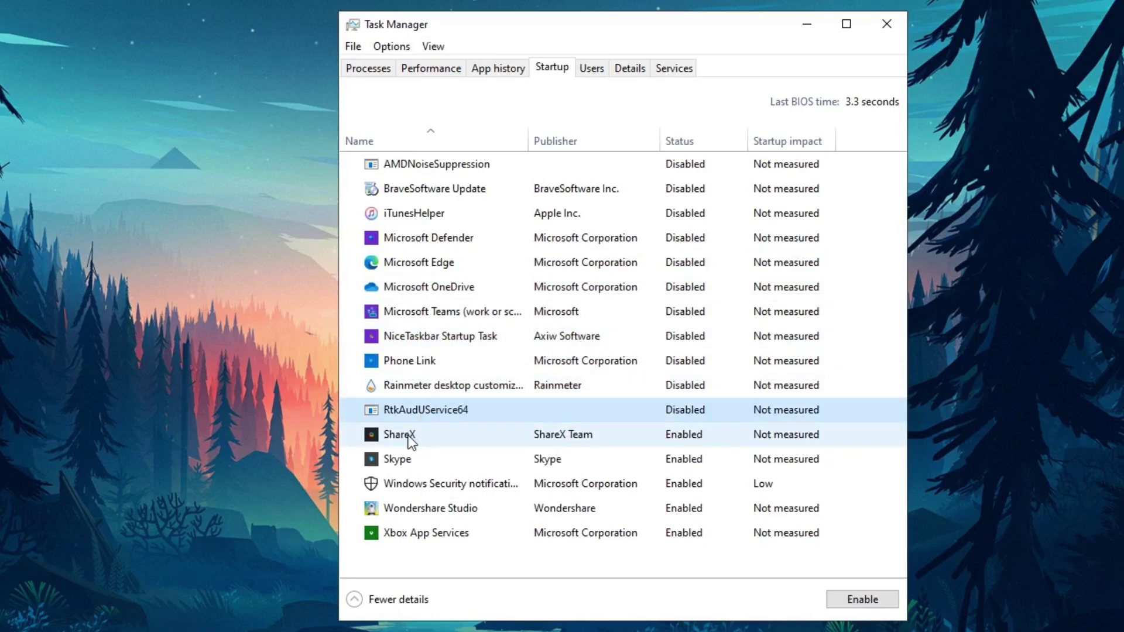
pyautogui.rightClick(374, 456)
pyautogui.click(444, 470)
pyautogui.rightClick(407, 507)
pyautogui.click(428, 518)
pyautogui.rightClick(424, 536)
pyautogui.click(474, 546)
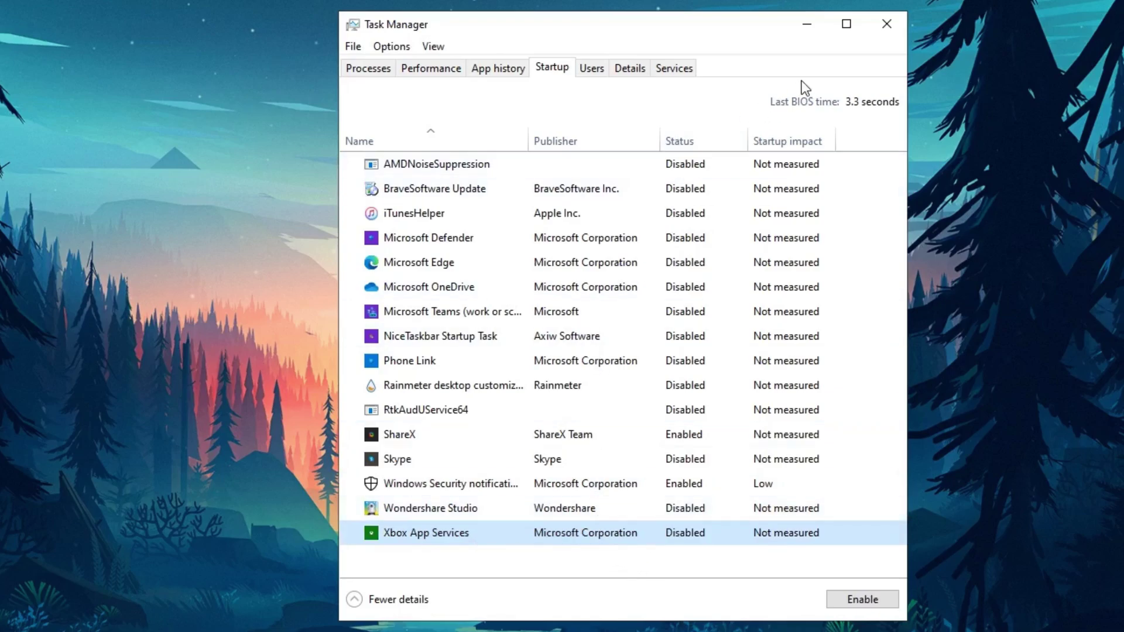
# - Close Task Manager and open Power & sleep settings by searching for 'power'
pyautogui.click(888, 23)
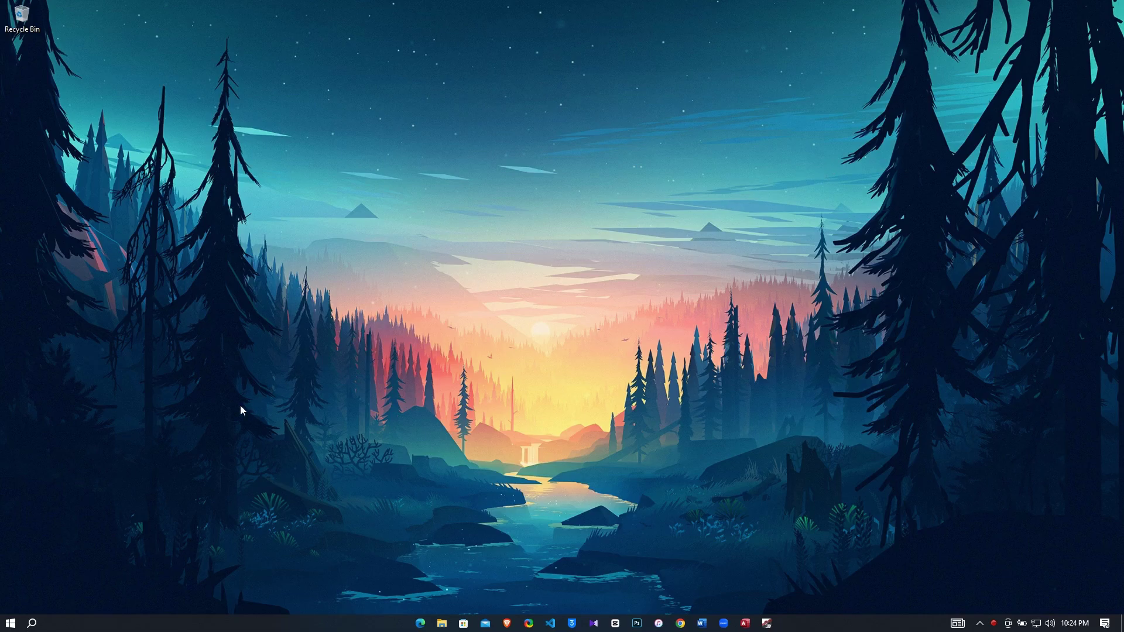
pyautogui.click(32, 623)
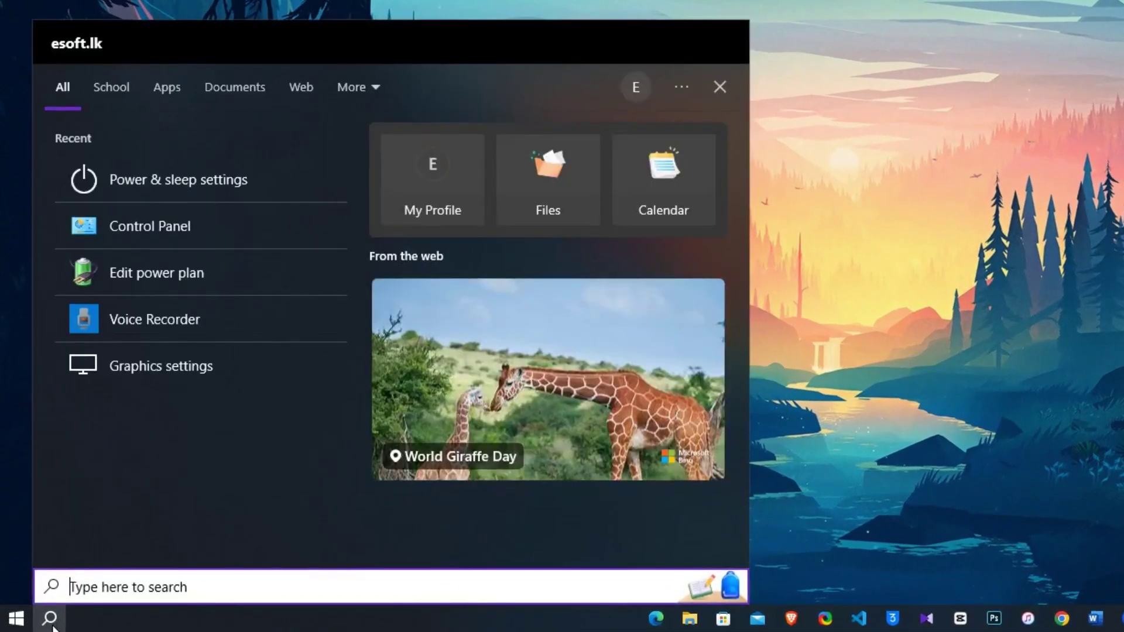
pyautogui.write('power')
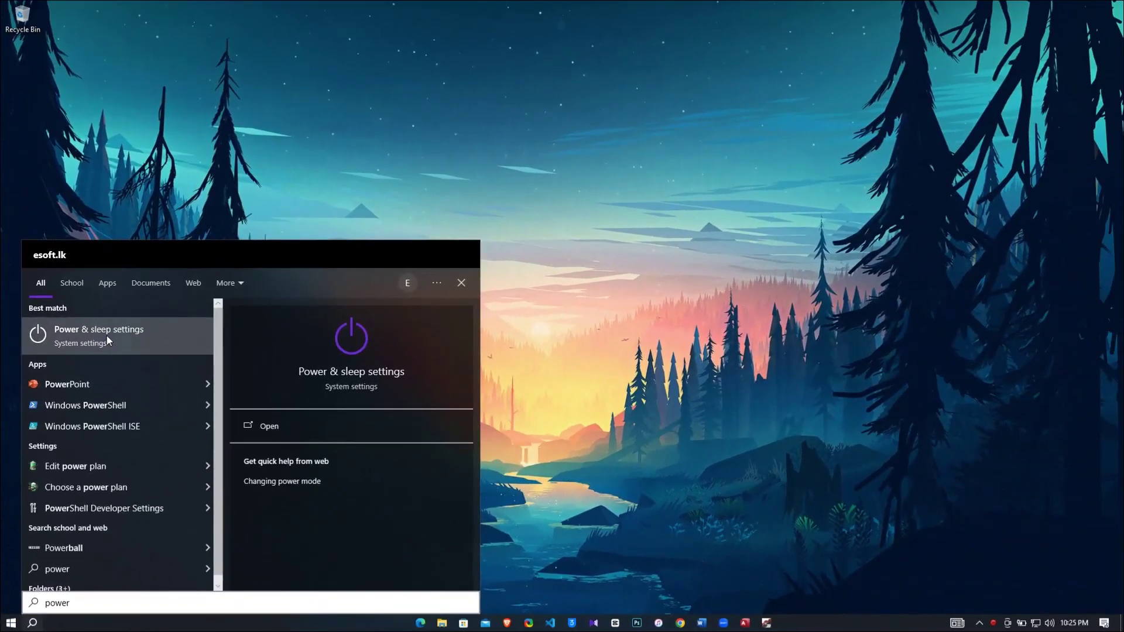
pyautogui.click(133, 262)
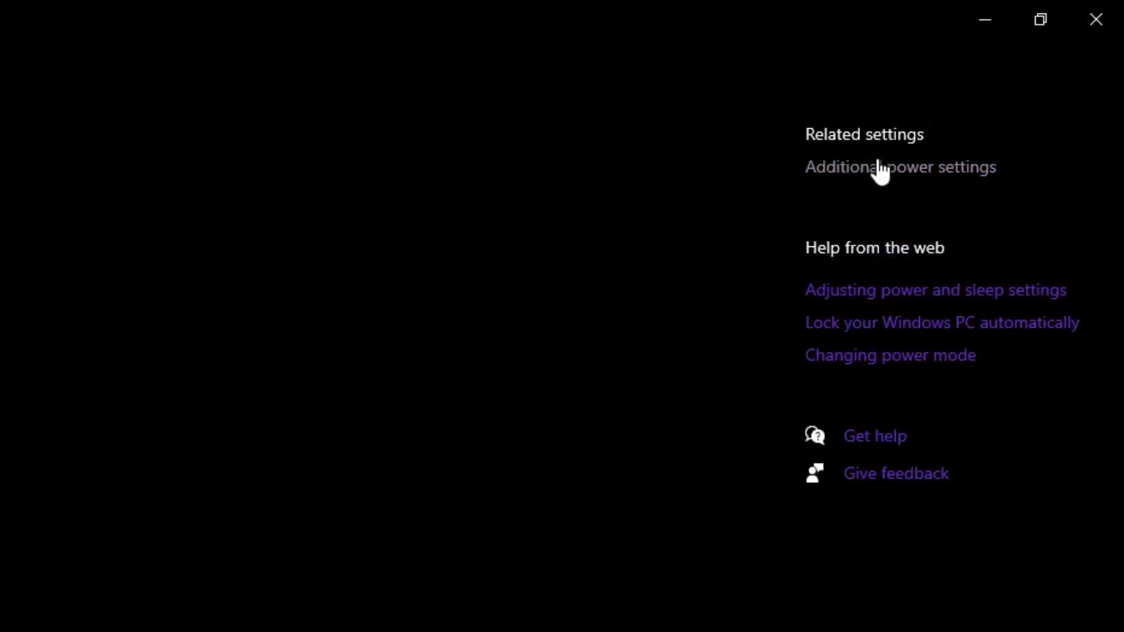
# - Open Additional power settings and edit the Balanced (recommended) plan's settings
pyautogui.click(887, 178)
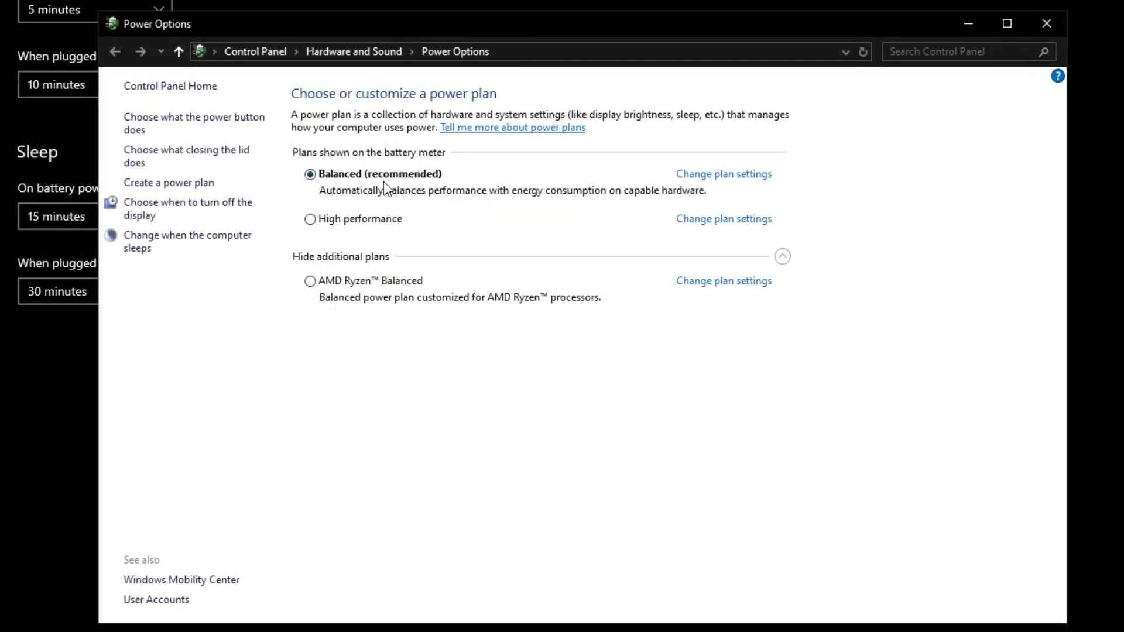
pyautogui.click(730, 179)
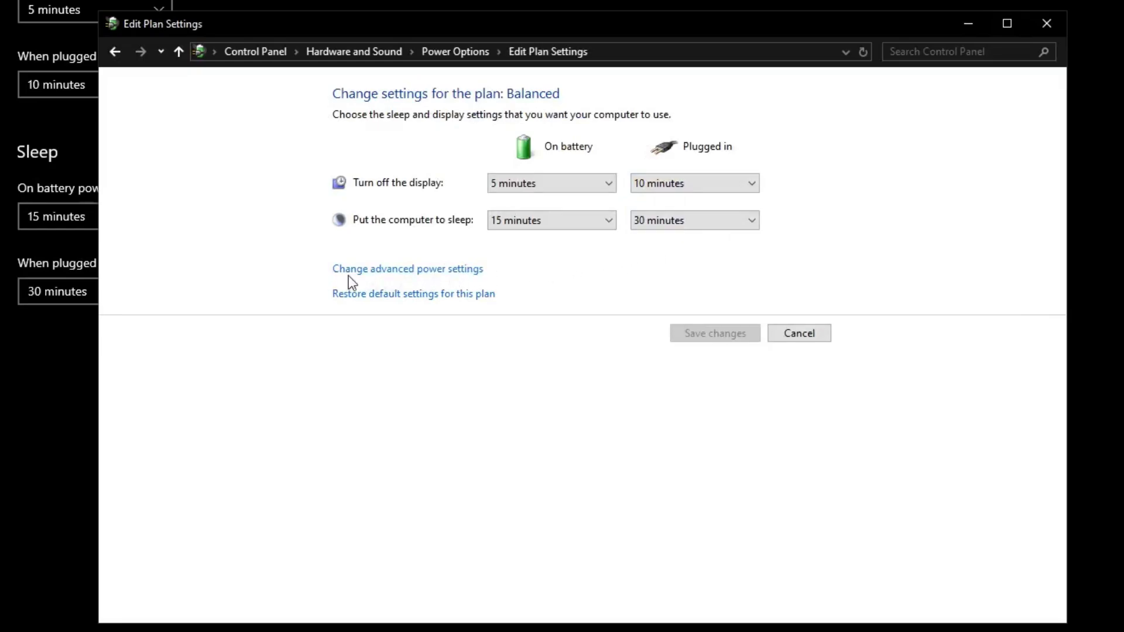
# - Open advanced power settings, select the High performance plan and scroll down the list
pyautogui.click(416, 271)
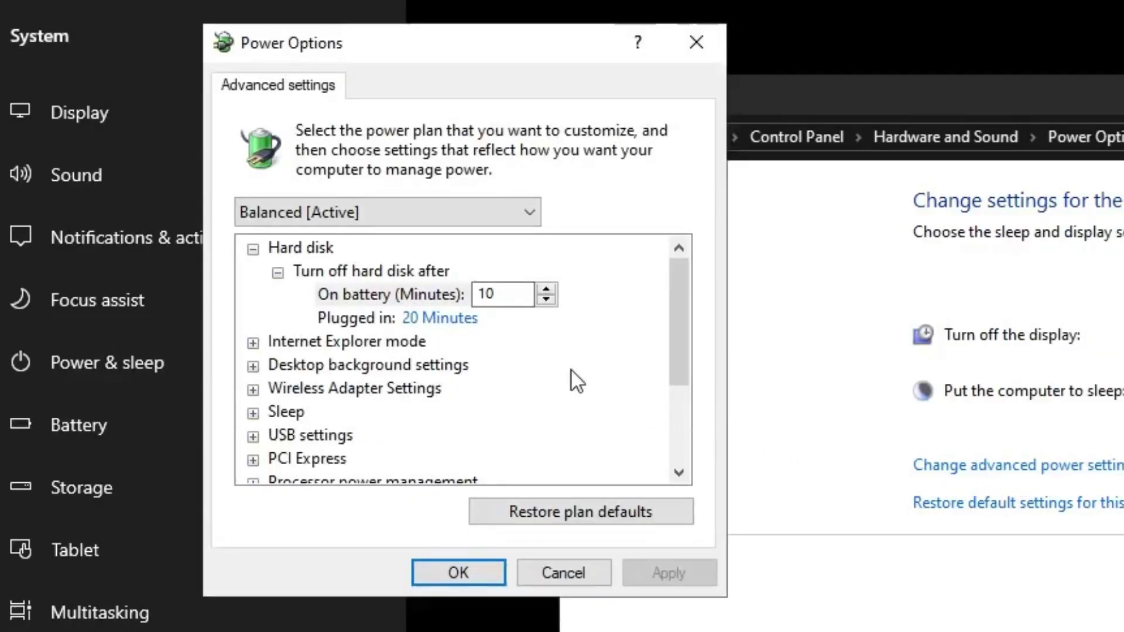
pyautogui.click(463, 220)
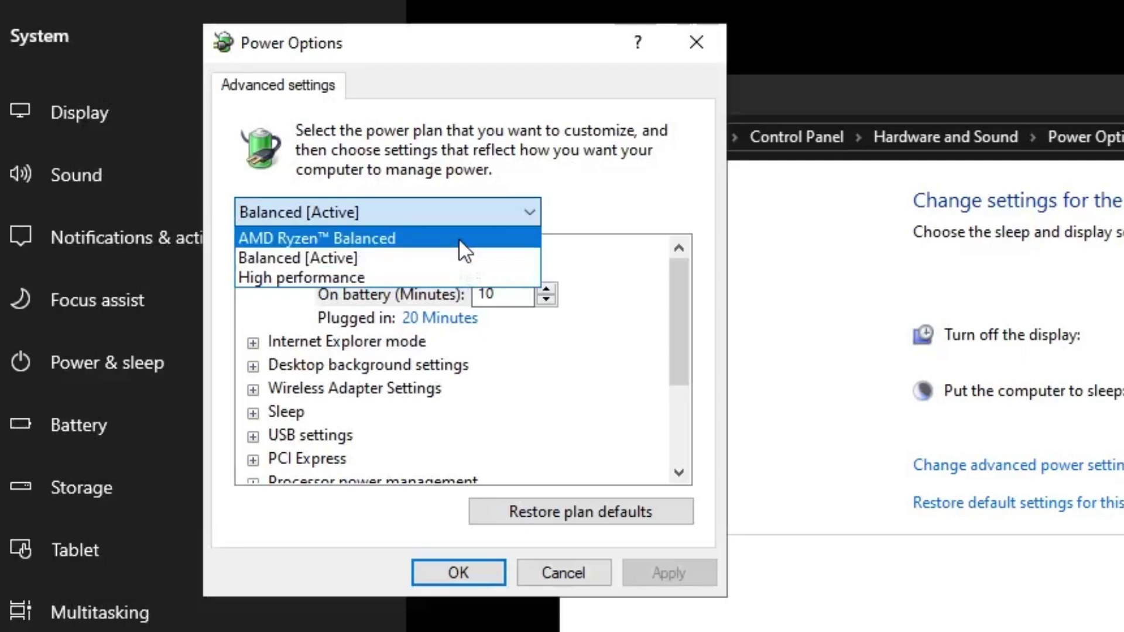
pyautogui.click(458, 277)
pyautogui.moveTo(673, 320); pyautogui.dragTo(677, 412)
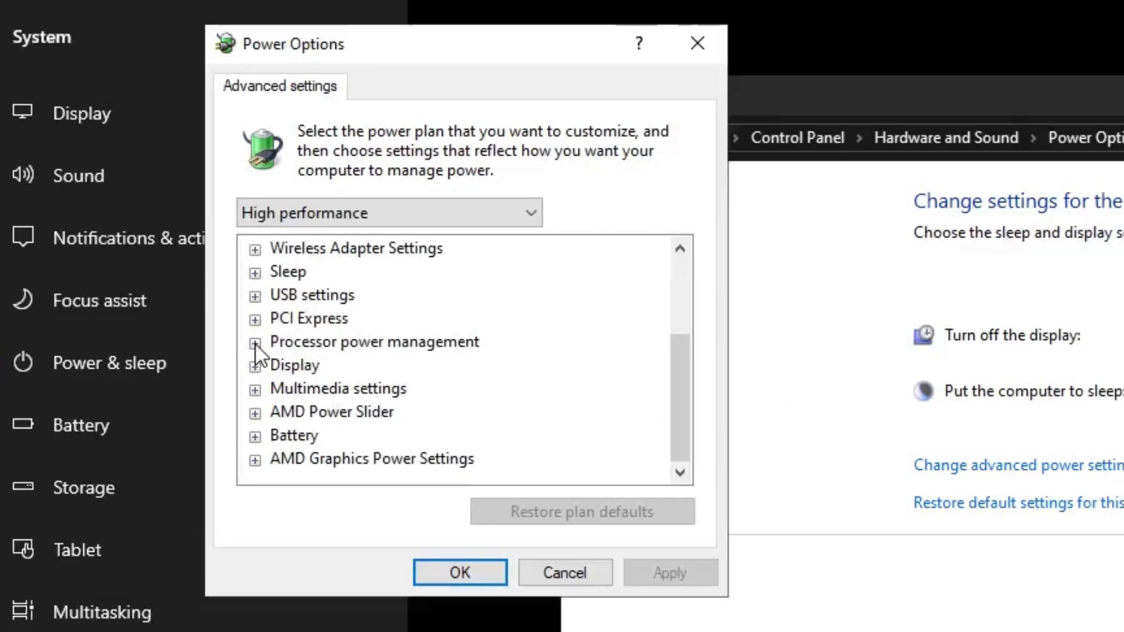
# - Set Minimum processor state on battery to 0% under Processor power management
pyautogui.click(256, 344)
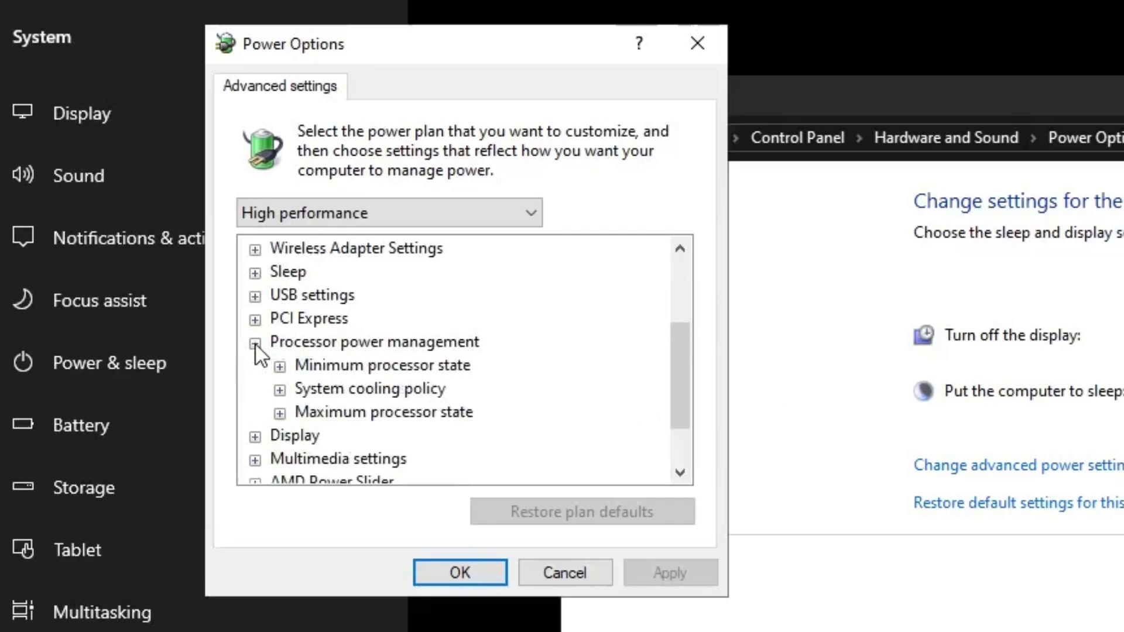
pyautogui.click(280, 367)
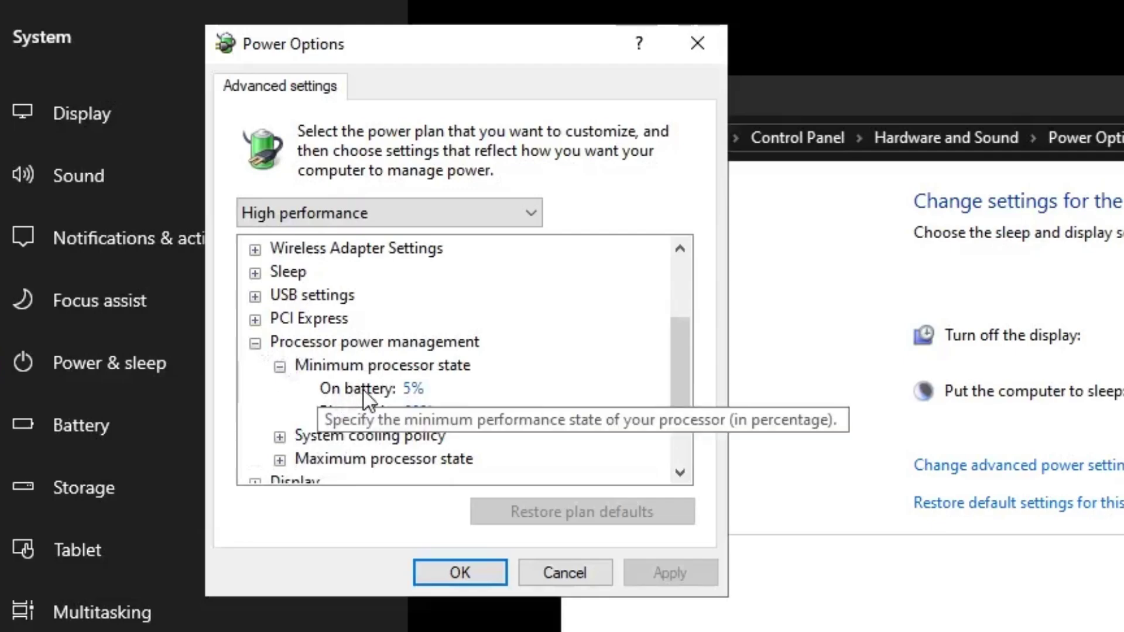
pyautogui.click(410, 389)
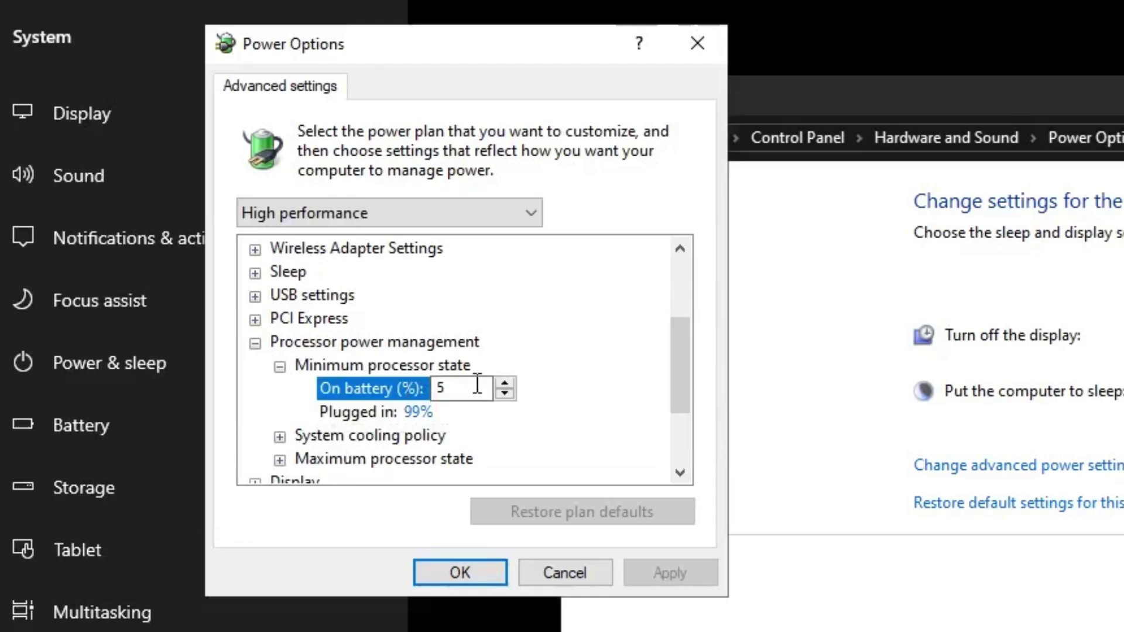
pyautogui.write('0')
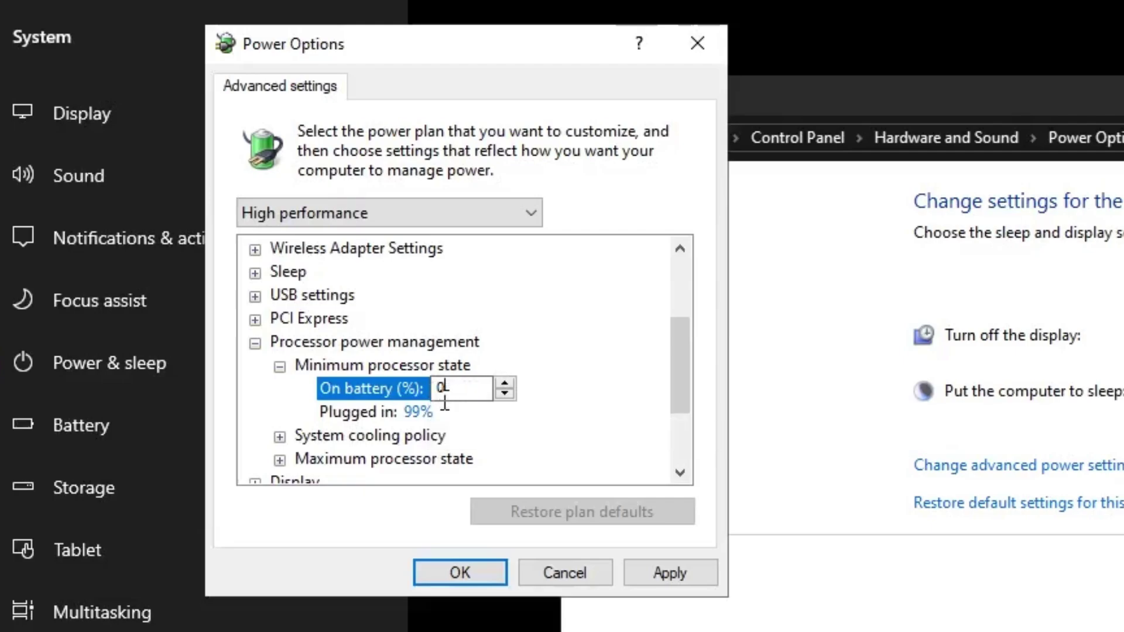
# - Set Maximum processor state on battery to 100% and apply the changes
pyautogui.click(280, 438)
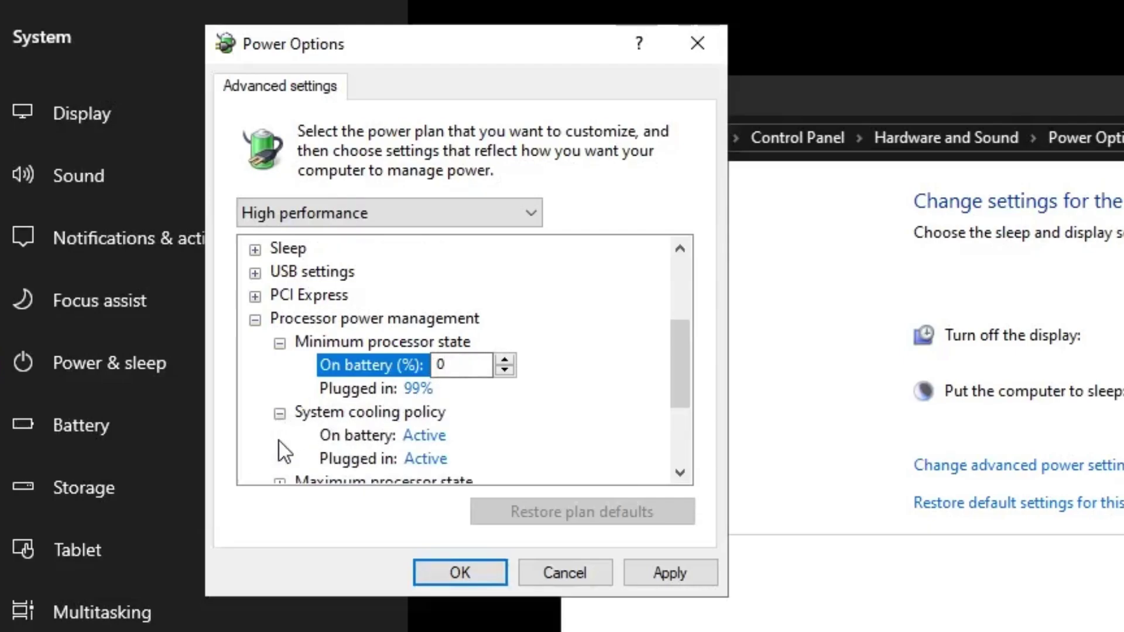
pyautogui.moveTo(673, 384); pyautogui.dragTo(684, 410)
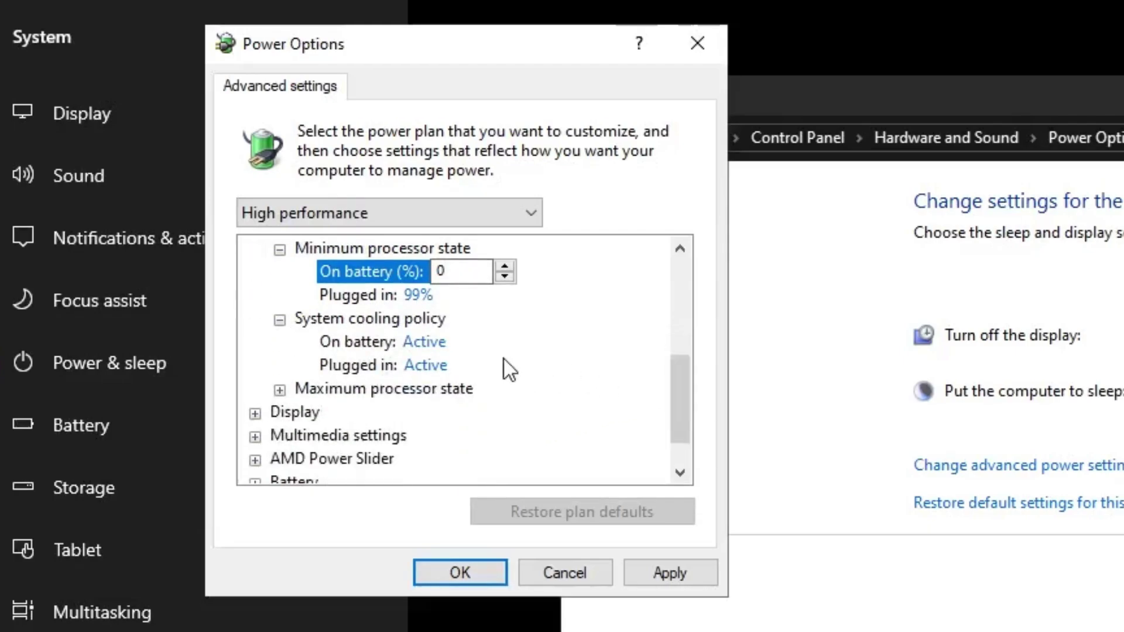
pyautogui.click(279, 389)
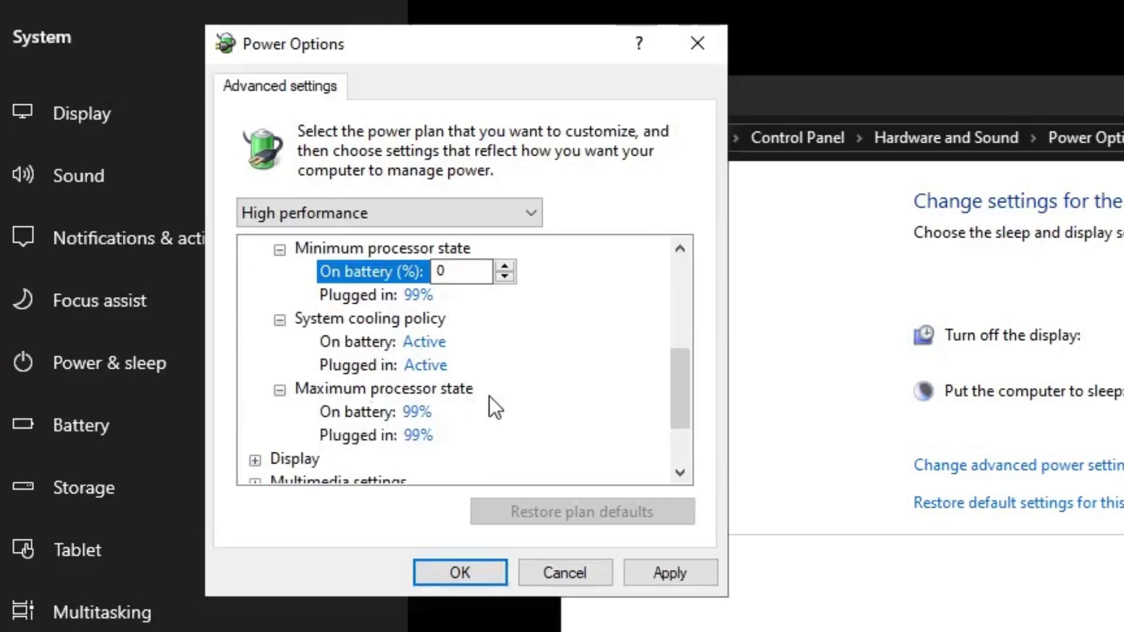
pyautogui.click(434, 411)
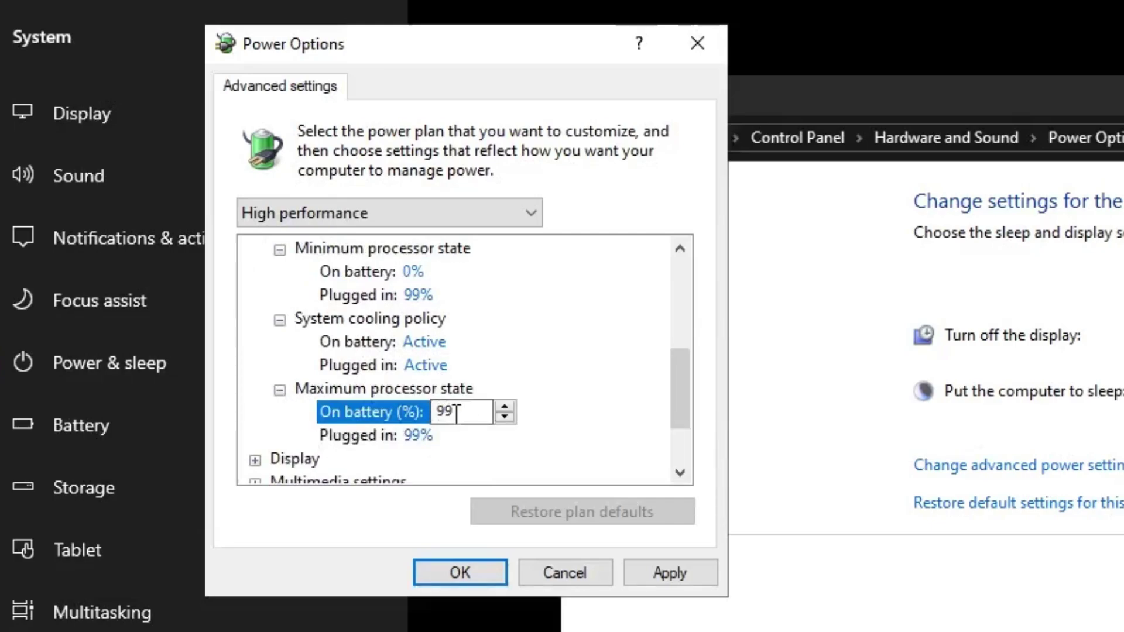
pyautogui.press('BackSpace')
pyautogui.write('100')
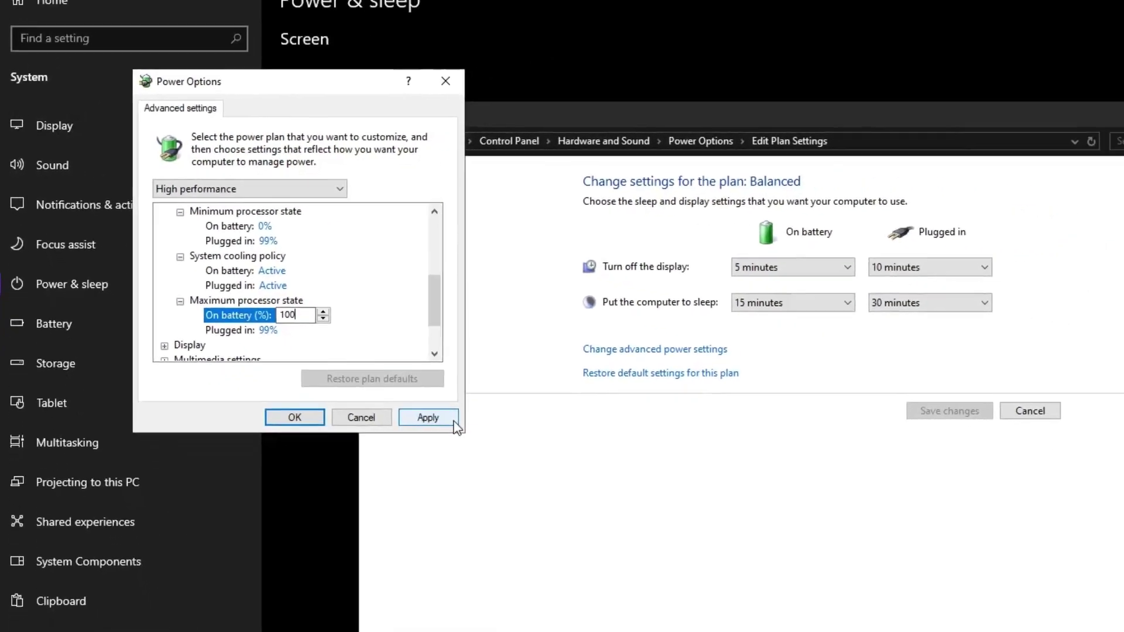
pyautogui.click(530, 486)
# - Confirm the advanced power settings, close the plan and Settings windows, then right-click the desktop
pyautogui.click(223, 350)
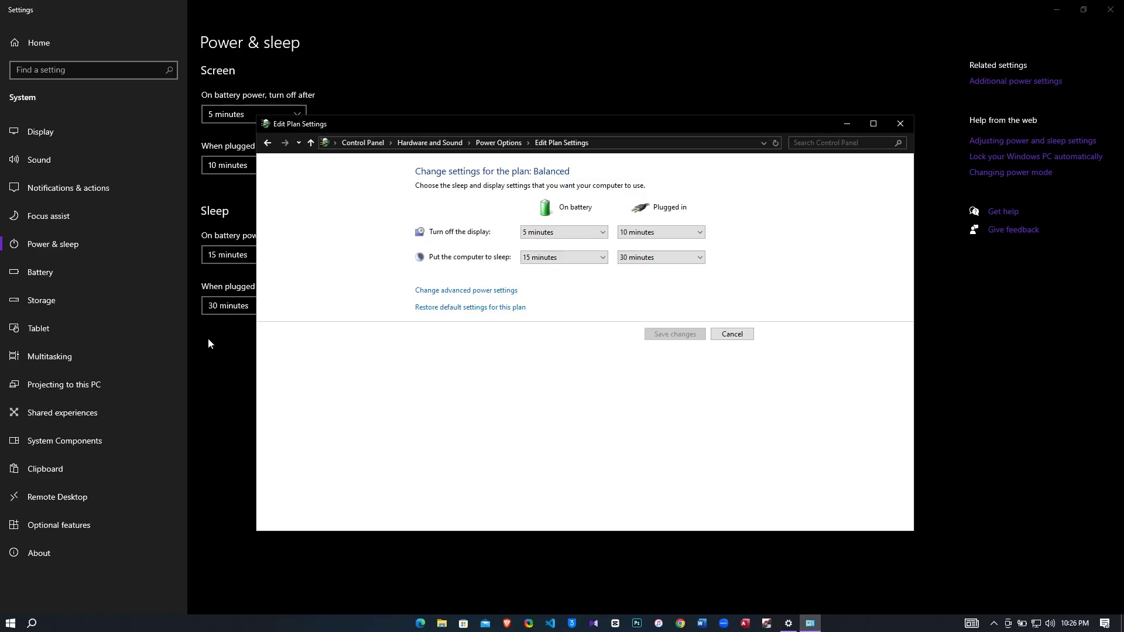
pyautogui.click(902, 125)
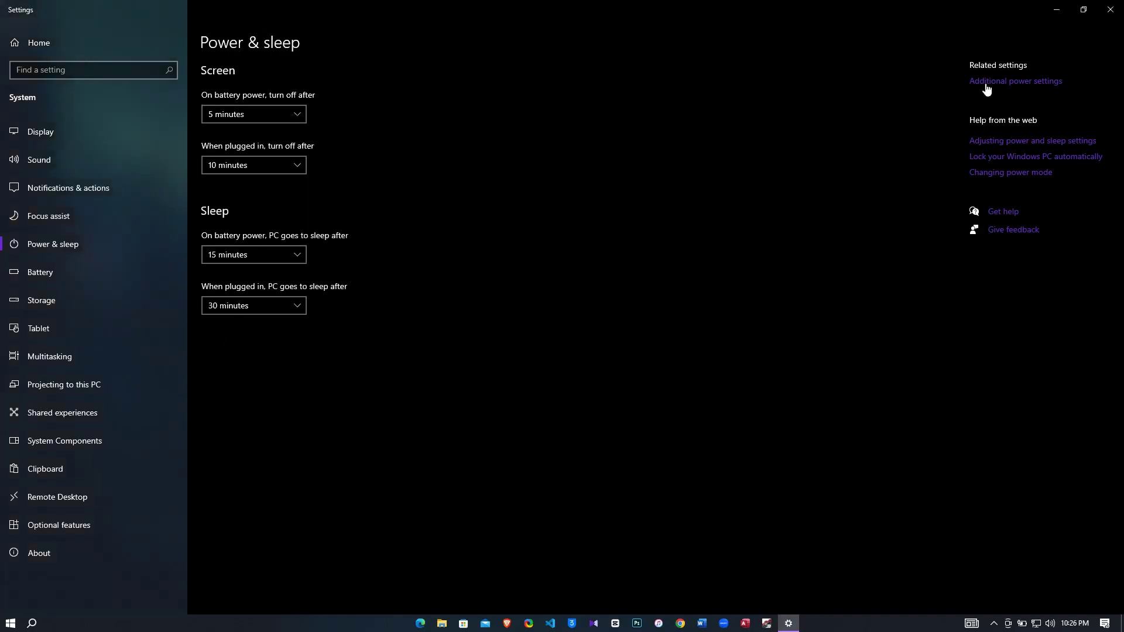
pyautogui.click(1113, 10)
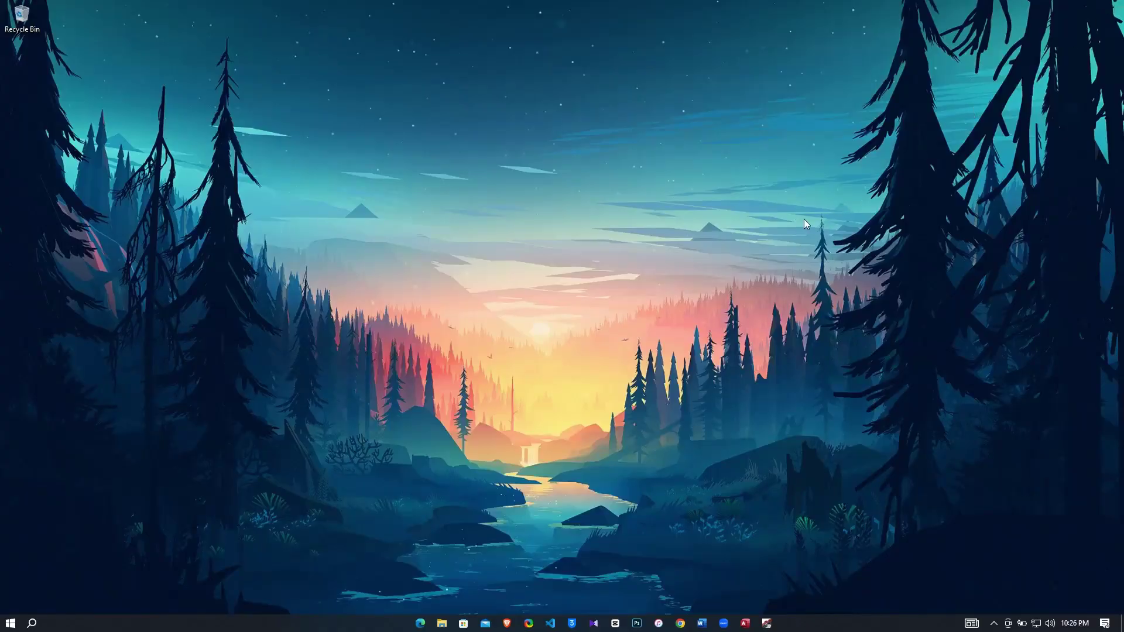
pyautogui.rightClick(710, 222)
pyautogui.rightClick(741, 271)
pyautogui.rightClick(777, 319)
pyautogui.moveTo(805, 362)
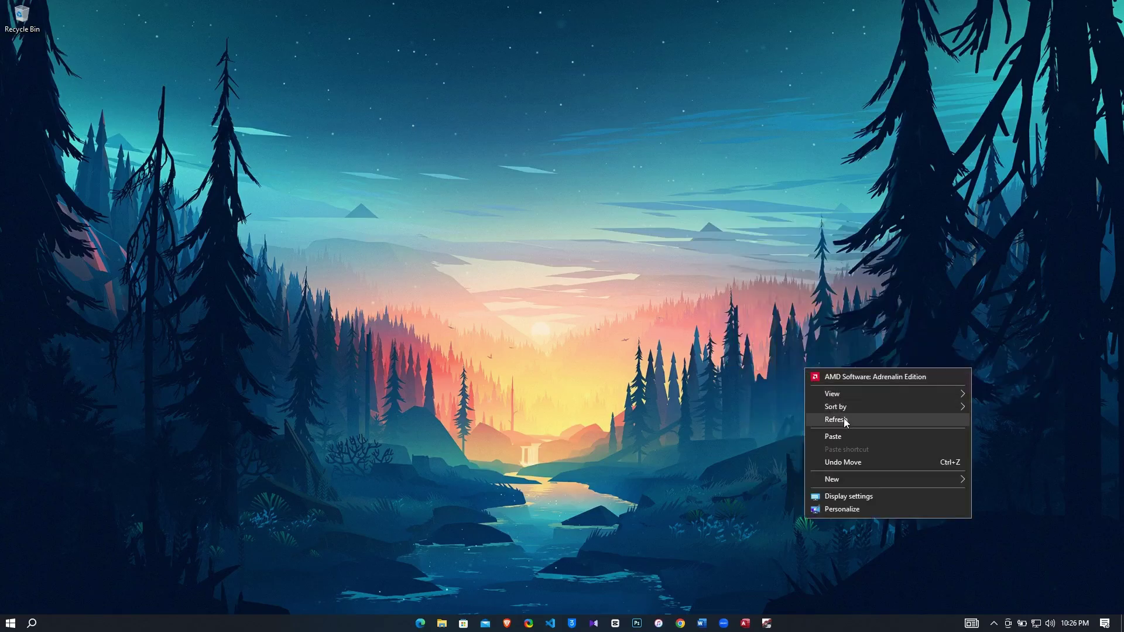